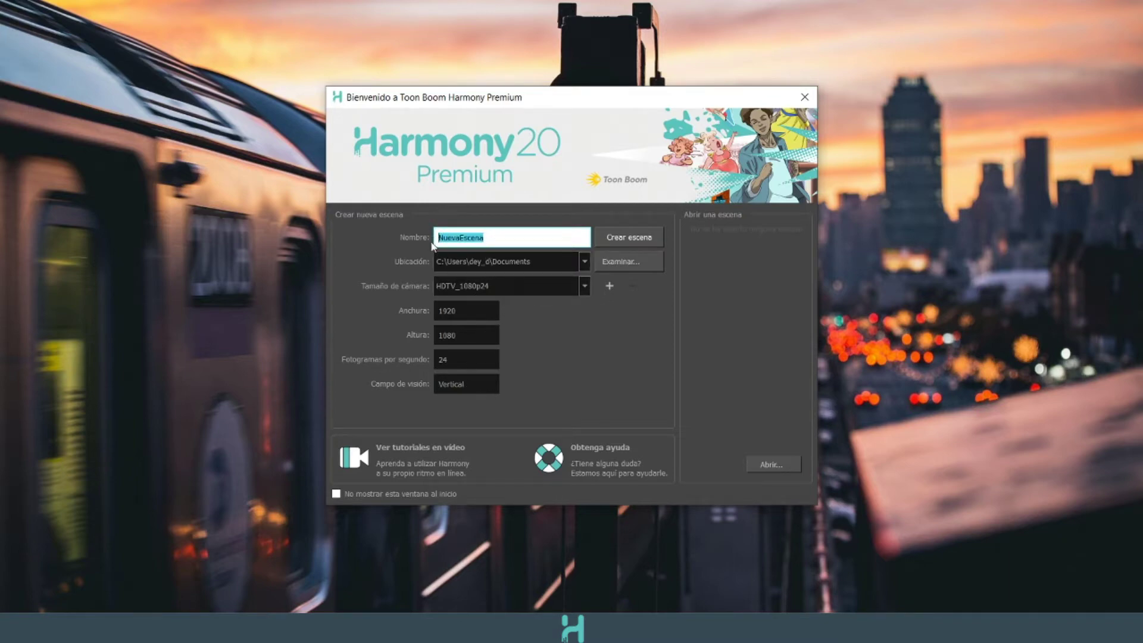
- Create a new scene named MiEscena with the default HDTV_1080p24 camera size
{"action": "type", "text": "MiExc"}
{"action": "key", "text": "BackSpace"}
{"action": "key", "text": "BackSpace"}
{"action": "type", "text": "scena"}
{"action": "left_click", "coordinate": [609, 239]}
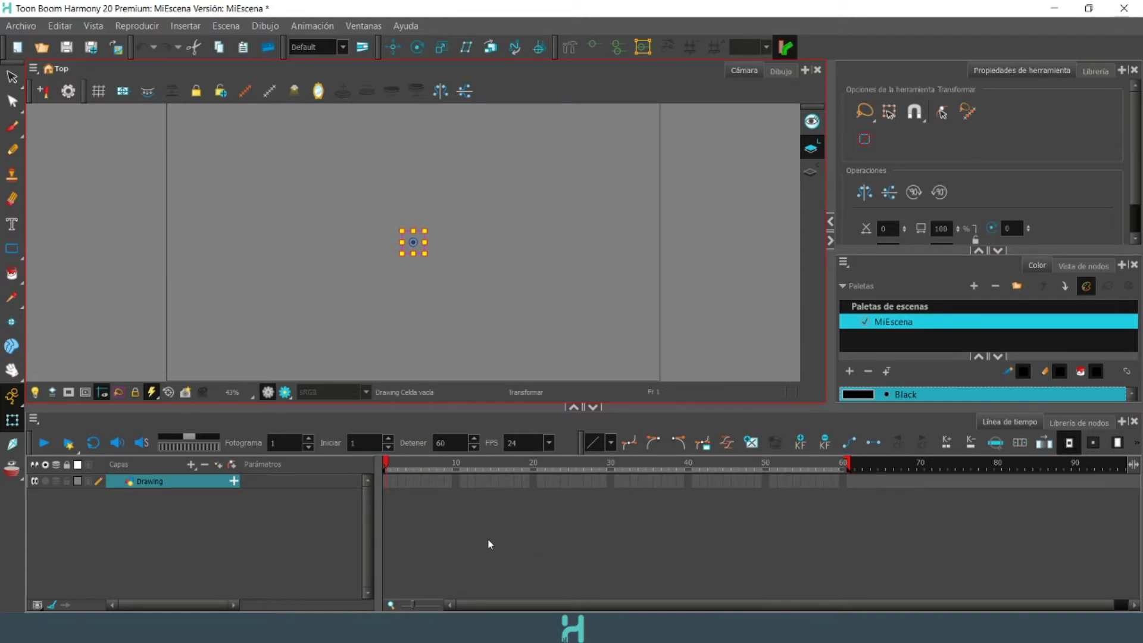
{"action": "left_click_drag", "start_coordinate": [398, 468], "coordinate": [378, 486]}
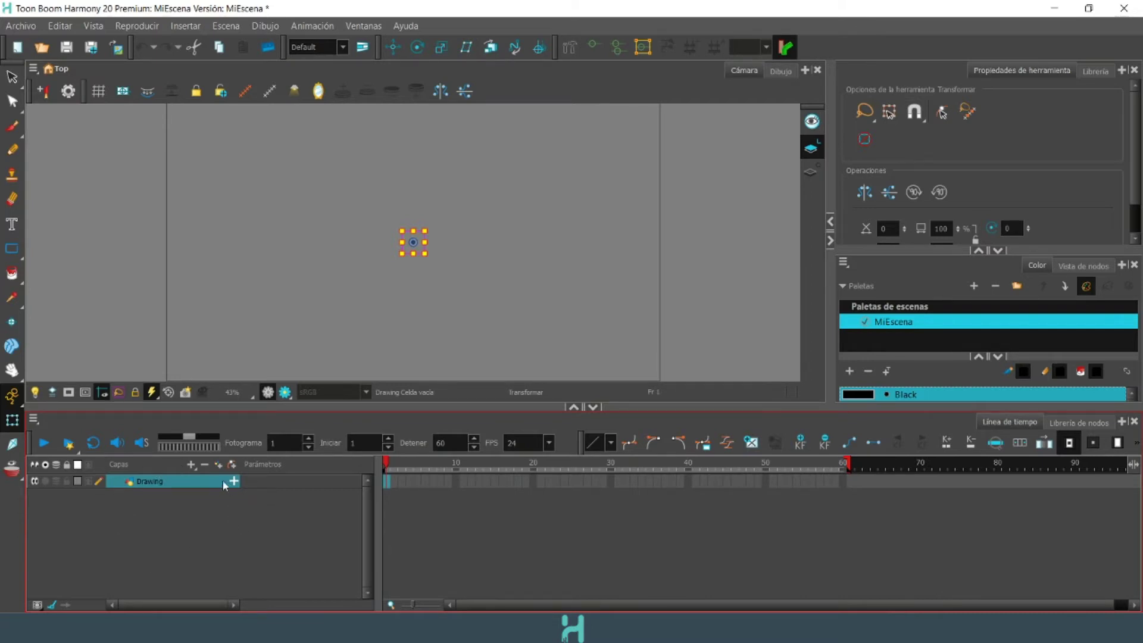
{"action": "left_click", "coordinate": [192, 466]}
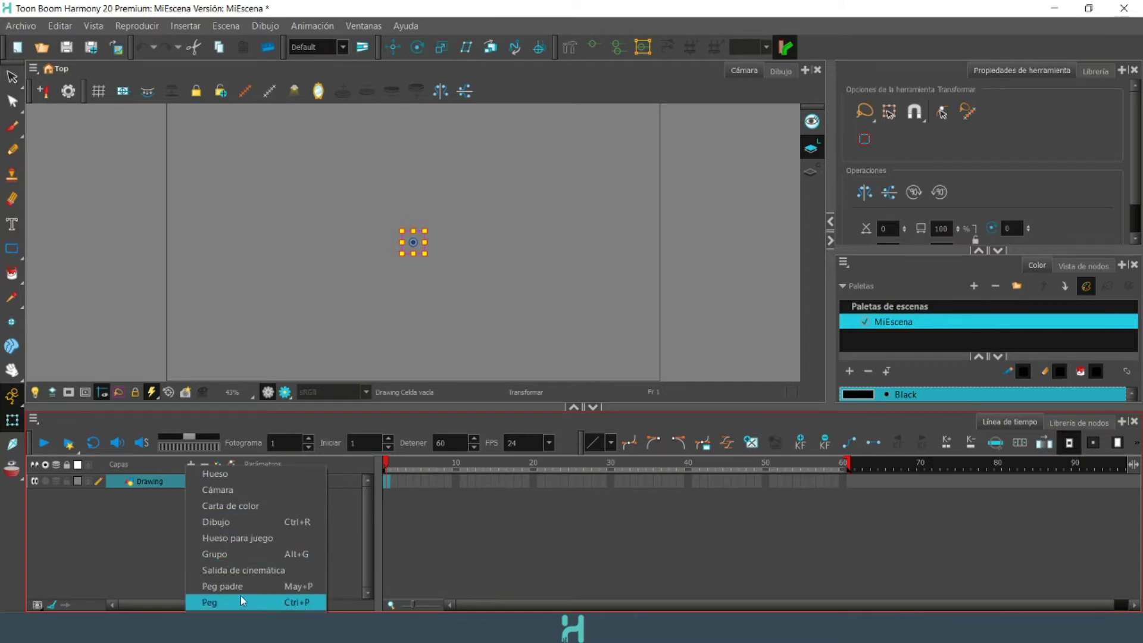
{"action": "left_click", "coordinate": [139, 520]}
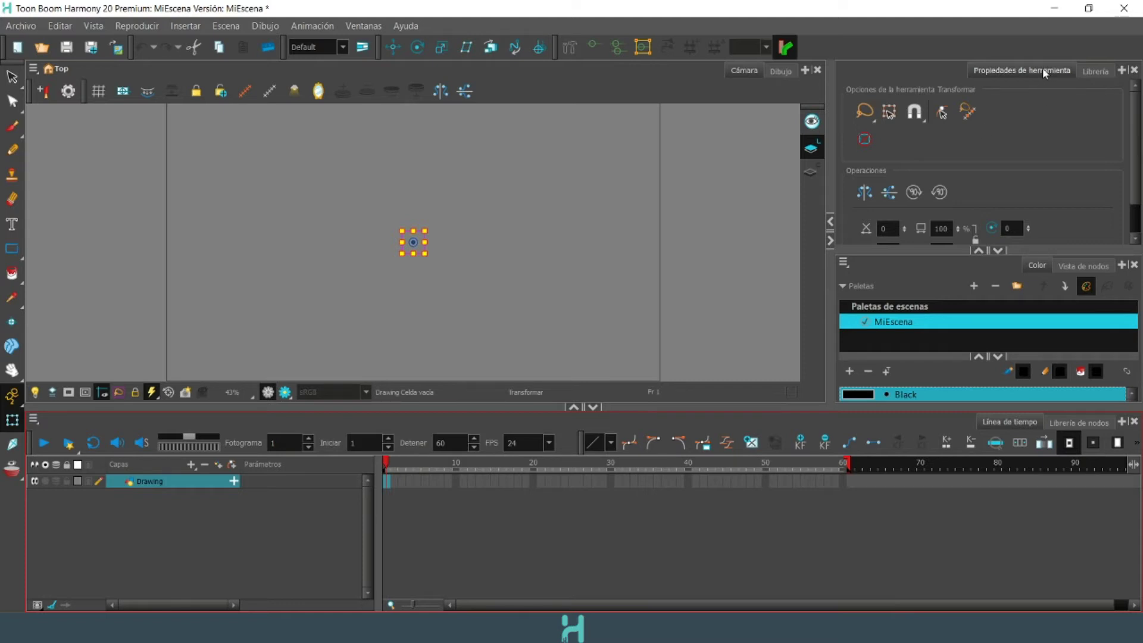
- Examine the properties and presets of the Brush, Pencil and Rectangle tools
{"action": "left_click", "coordinate": [12, 128]}
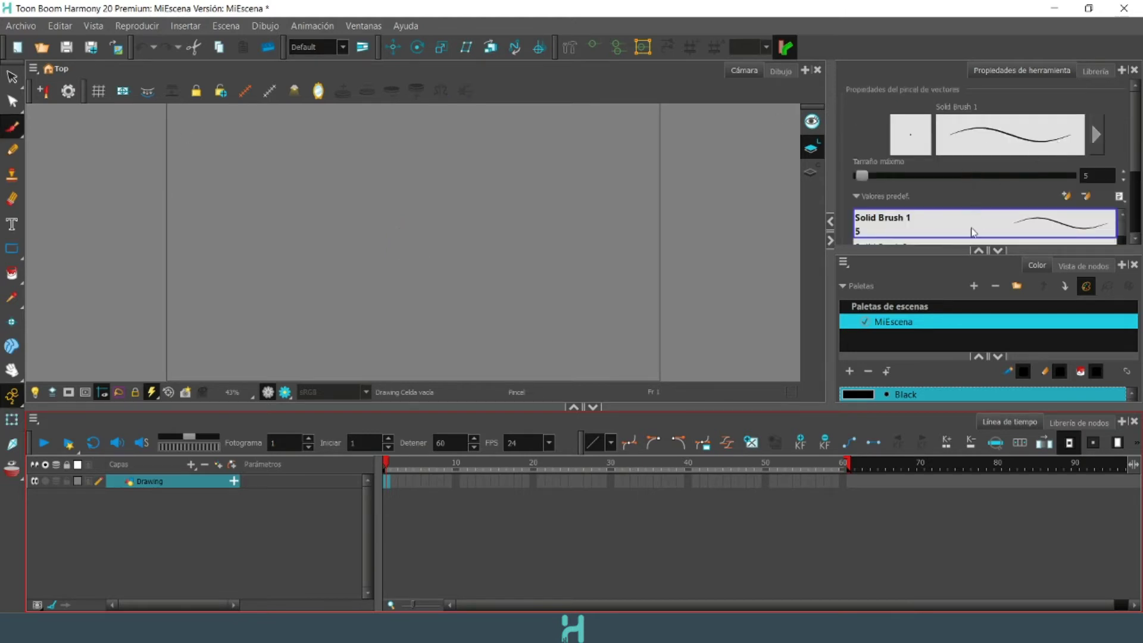
{"action": "scroll", "coordinate": [971, 239], "scroll_direction": "down", "scroll_amount": 3}
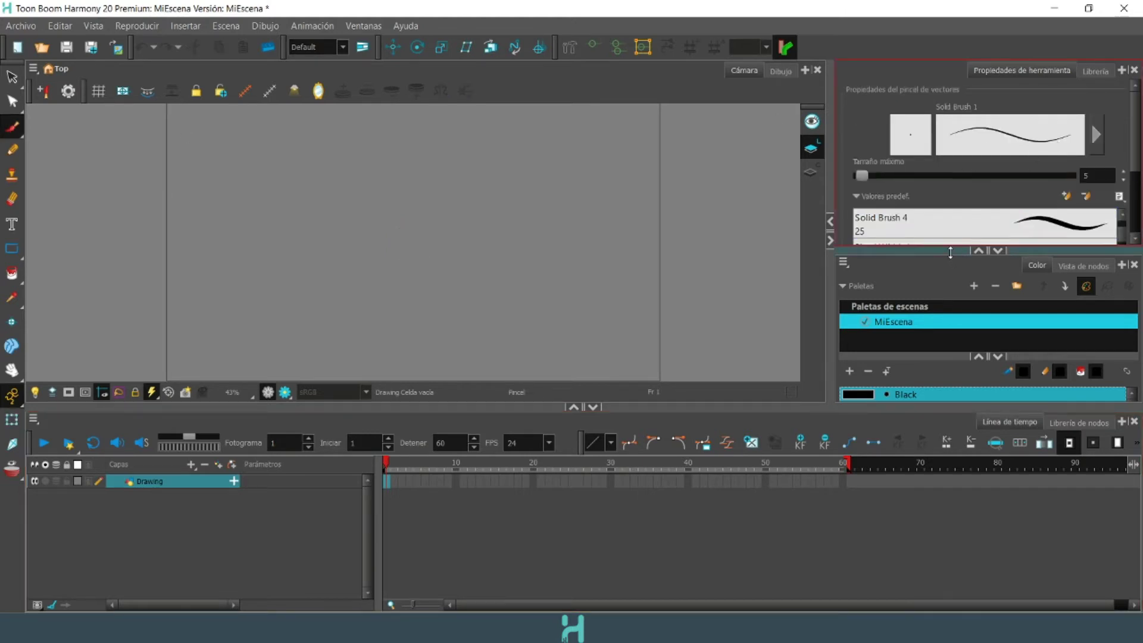
{"action": "left_click_drag", "start_coordinate": [954, 253], "coordinate": [952, 283]}
{"action": "scroll", "coordinate": [989, 119], "scroll_direction": "down", "scroll_amount": 2}
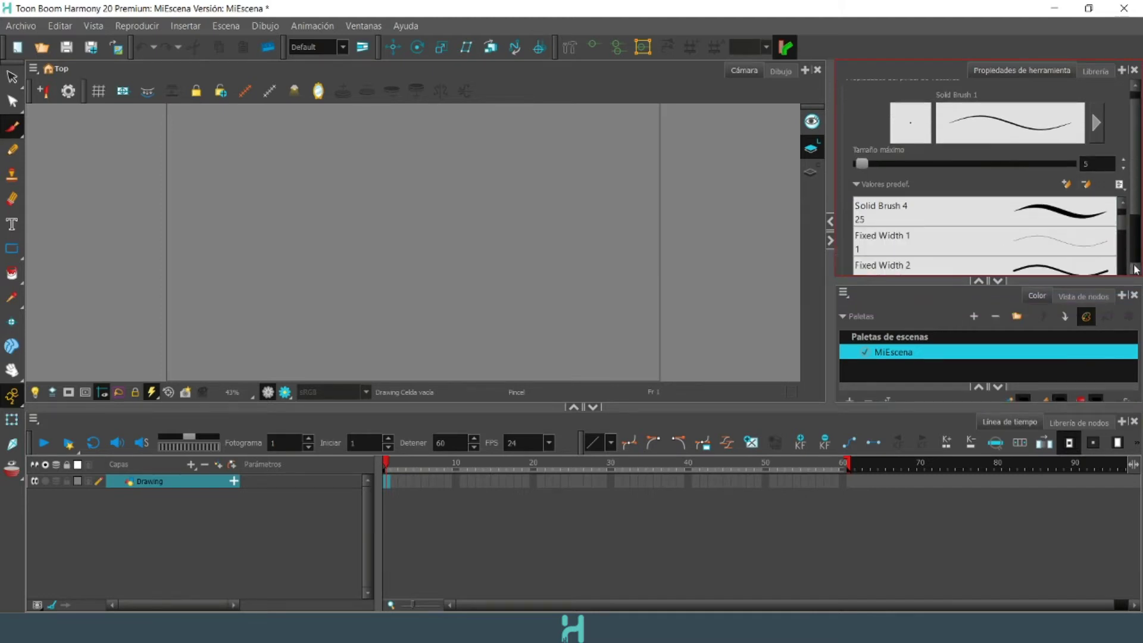
{"action": "left_click", "coordinate": [1135, 85]}
{"action": "left_click", "coordinate": [12, 149]}
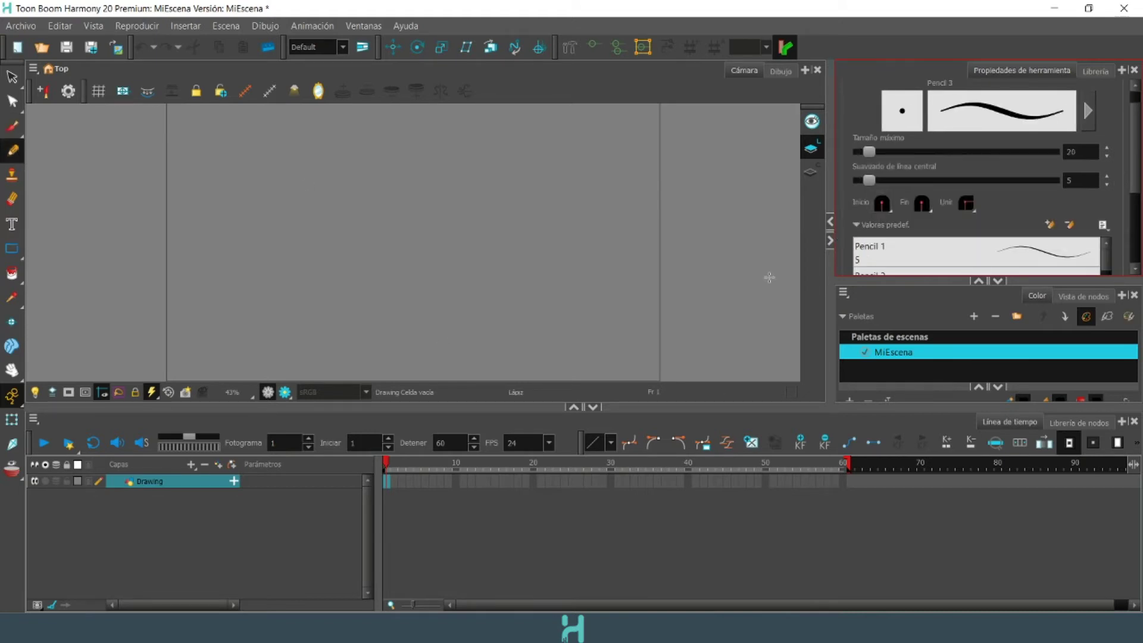
{"action": "left_click", "coordinate": [12, 255]}
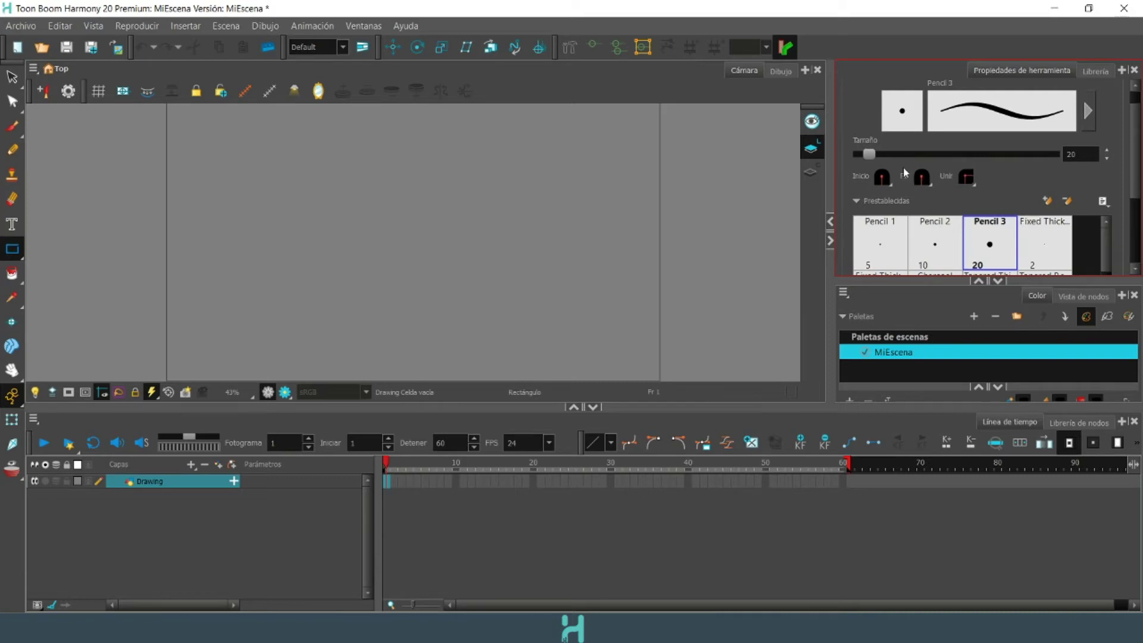
- Enlarge the colour area so that more of the MiEscena palette's swatches show
{"action": "left_click", "coordinate": [909, 373]}
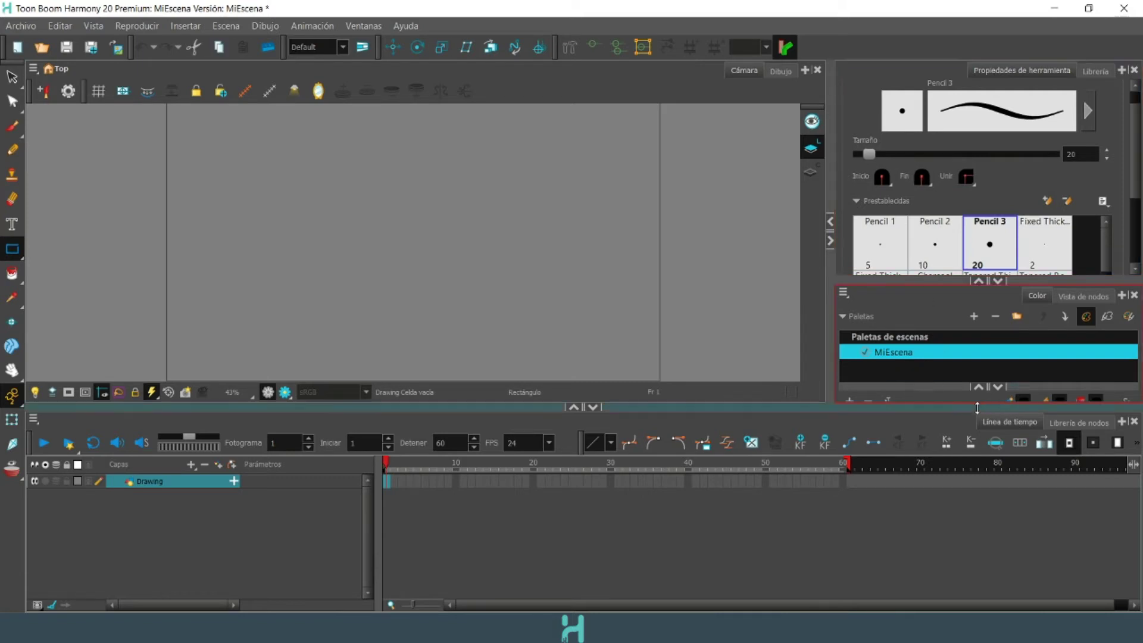
{"action": "left_click_drag", "start_coordinate": [925, 284], "coordinate": [926, 241]}
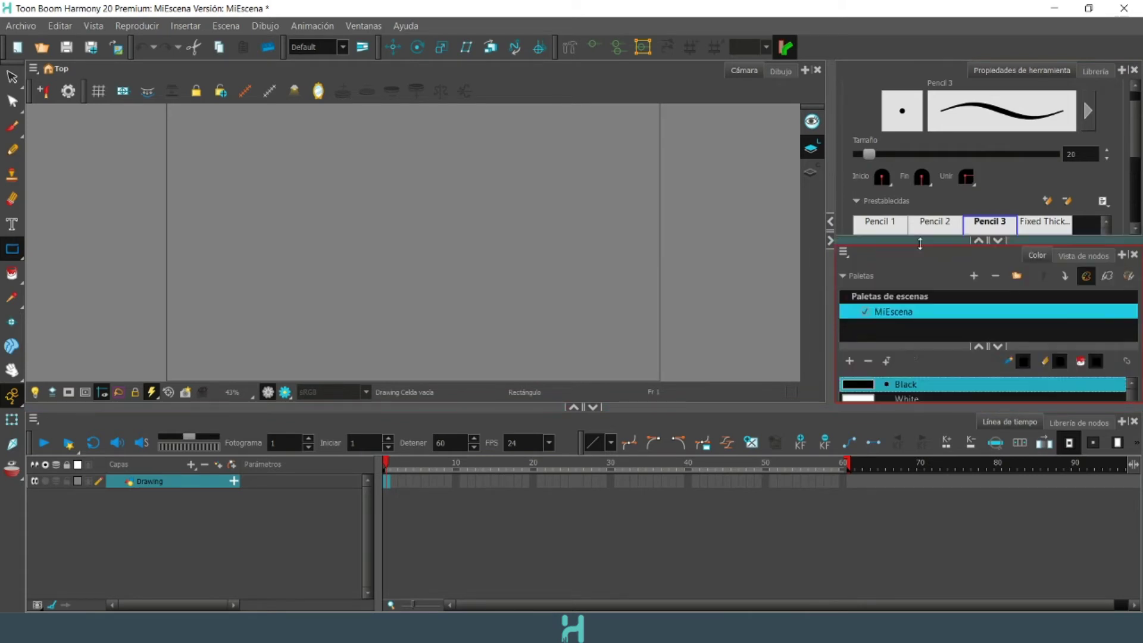
{"action": "left_click_drag", "start_coordinate": [913, 405], "coordinate": [919, 438]}
{"action": "left_click", "coordinate": [912, 413]}
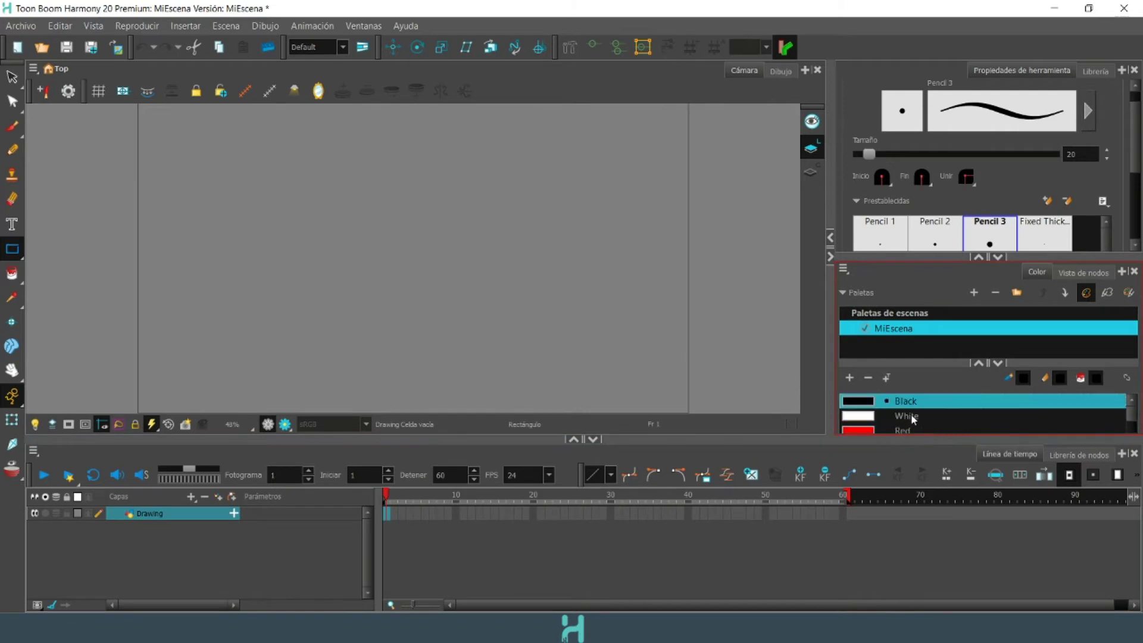
- Add a new swatch to the MiEscena palette and set it to a dark green, about R 0, G 141, B 6
{"action": "left_click", "coordinate": [852, 379]}
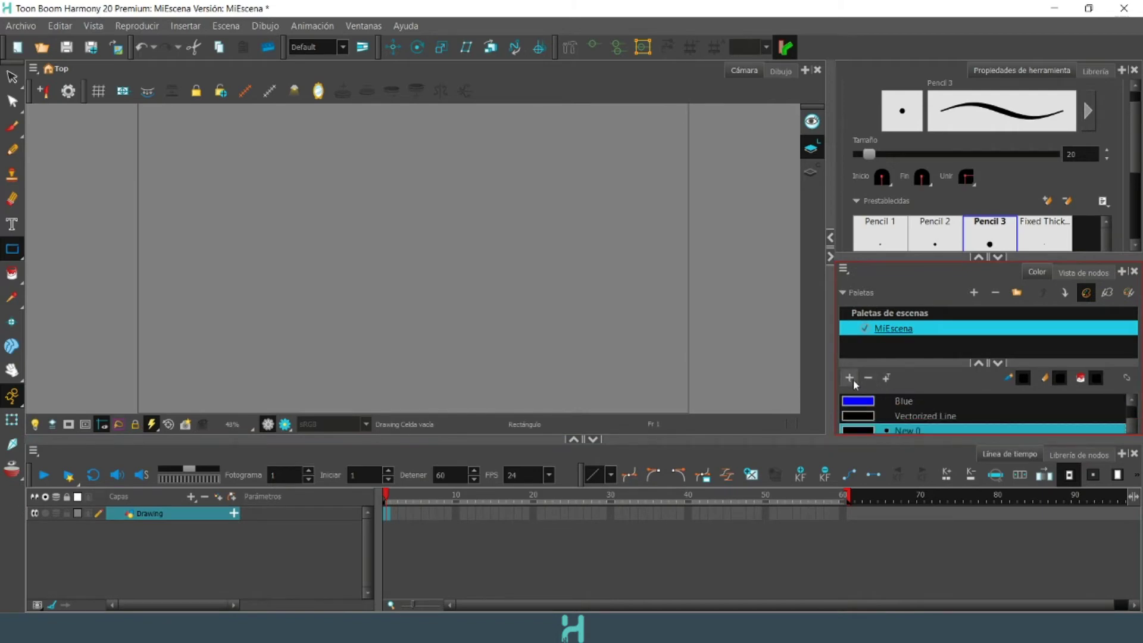
{"action": "double_click", "coordinate": [867, 427]}
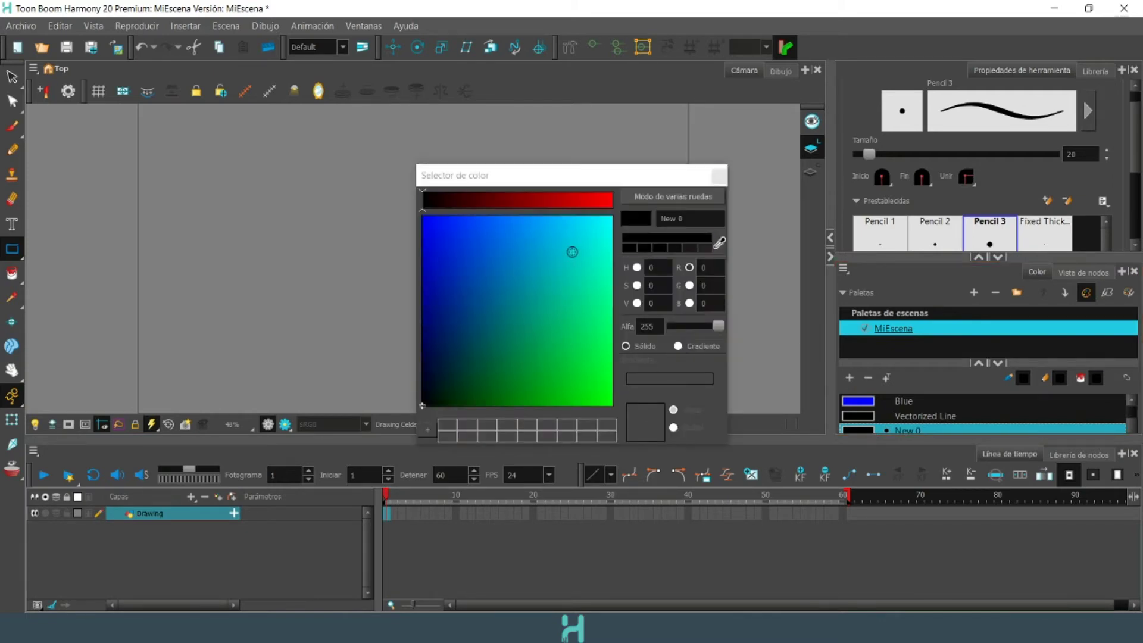
{"action": "left_click", "coordinate": [572, 249]}
{"action": "left_click", "coordinate": [573, 311]}
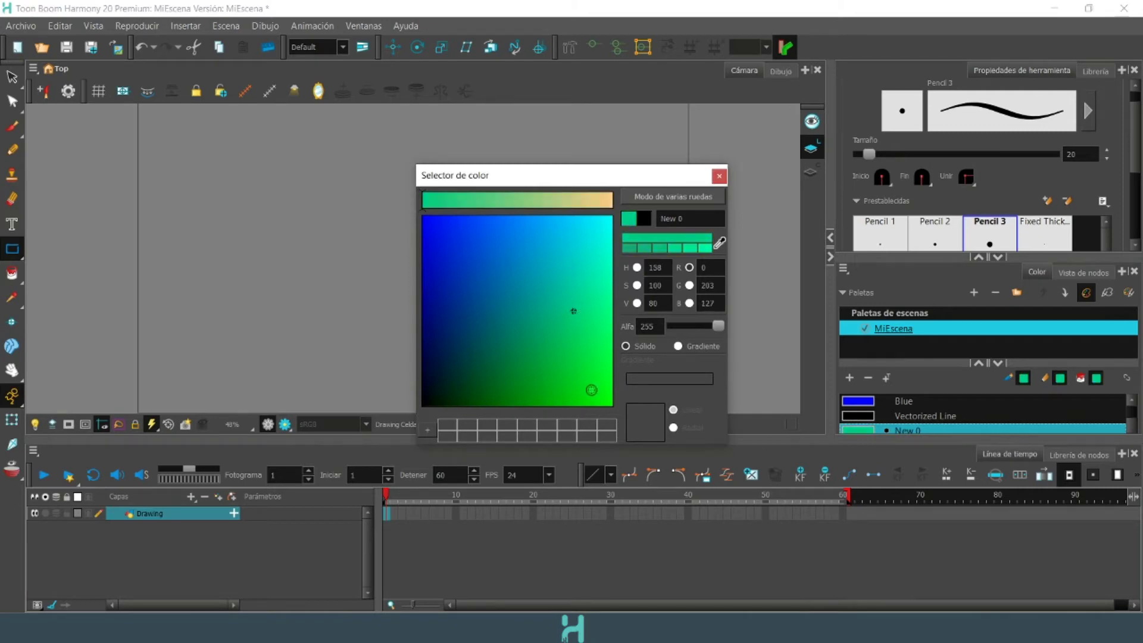
{"action": "left_click", "coordinate": [525, 407]}
{"action": "mouse_move", "coordinate": [524, 407]}
{"action": "left_mouse_down"}
{"action": "mouse_move", "coordinate": [510, 403]}
{"action": "mouse_move", "coordinate": [546, 388]}
{"action": "mouse_move", "coordinate": [576, 401]}
{"action": "mouse_move", "coordinate": [475, 399]}
{"action": "mouse_move", "coordinate": [528, 401]}
{"action": "left_mouse_up"}
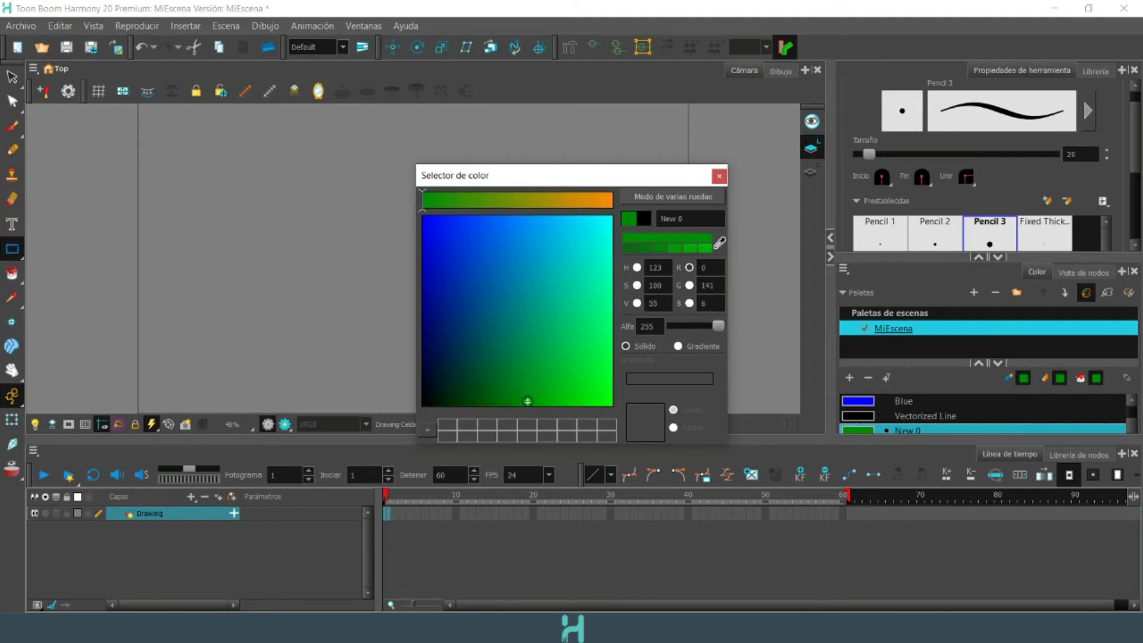
{"action": "left_click", "coordinate": [719, 175]}
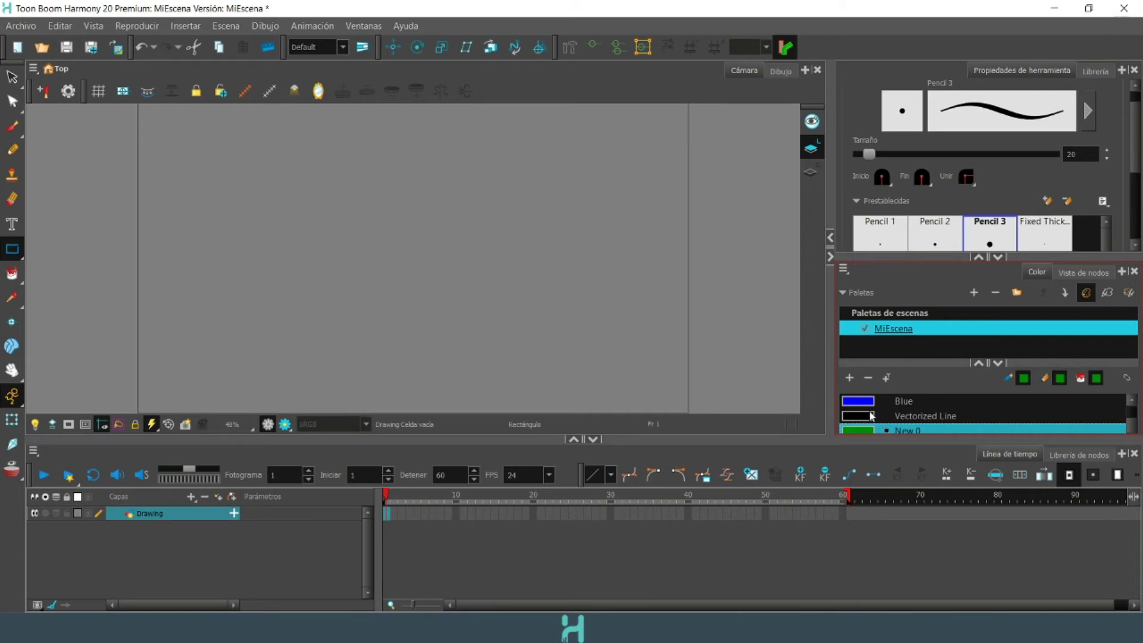
- Rename the new green swatch as Verde and make it the current colour
{"action": "double_click", "coordinate": [906, 429]}
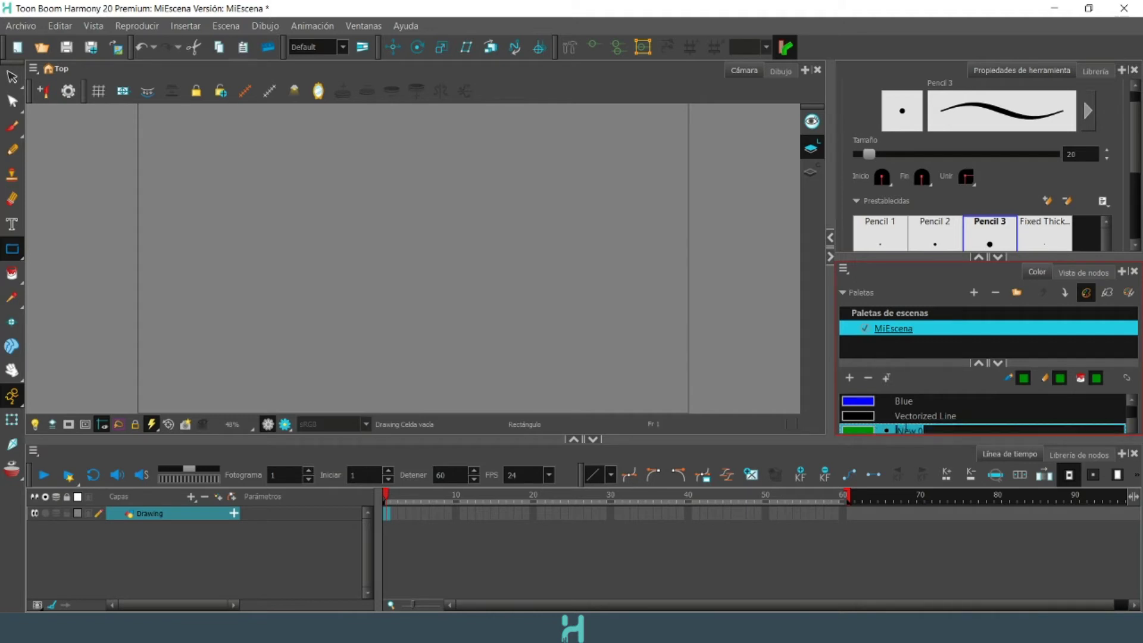
{"action": "type", "text": "Vierde"}
{"action": "key", "text": "Tab"}
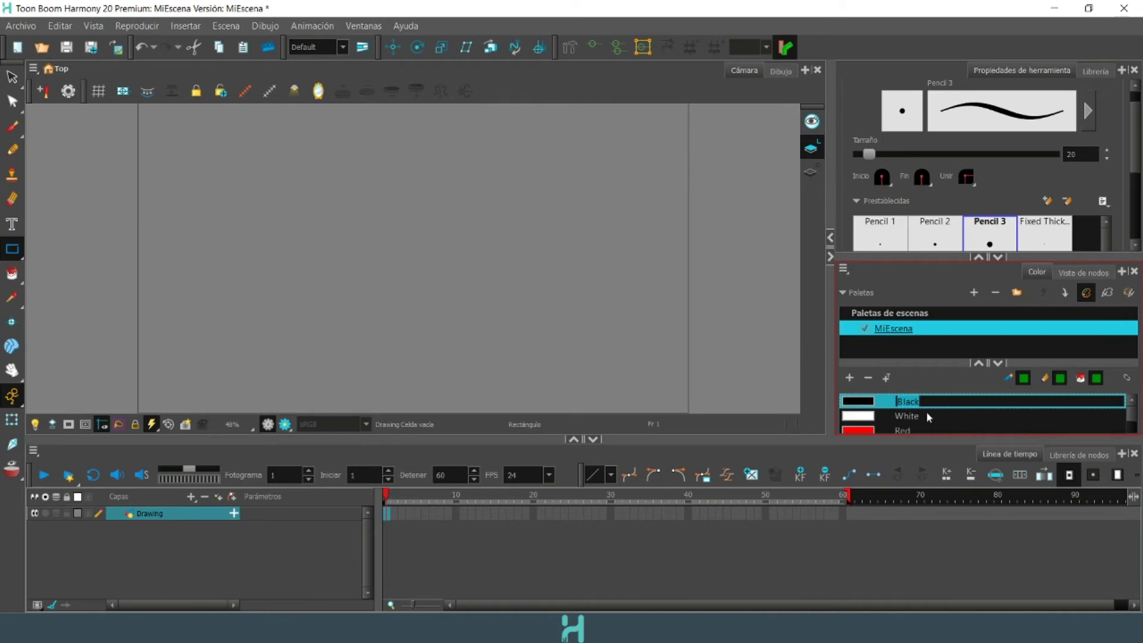
{"action": "scroll", "coordinate": [928, 410], "scroll_direction": "down", "scroll_amount": 2}
{"action": "left_click", "coordinate": [905, 431]}
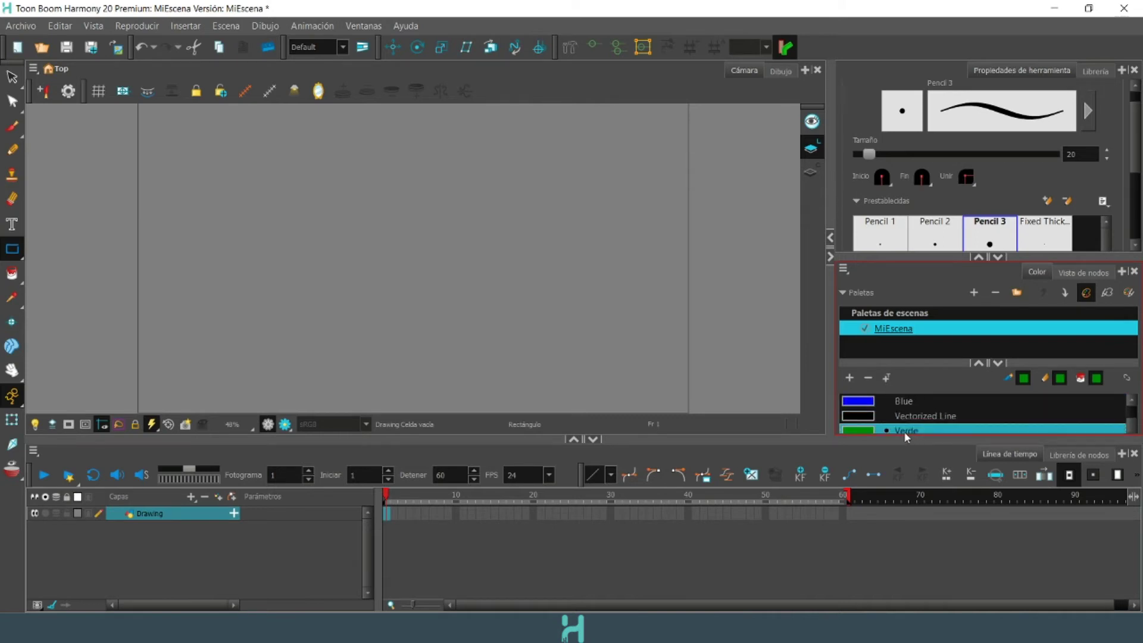
- Paint a curved Verde stroke on the canvas with the Brush tool at a maximum size of 20.4
{"action": "left_click", "coordinate": [12, 249]}
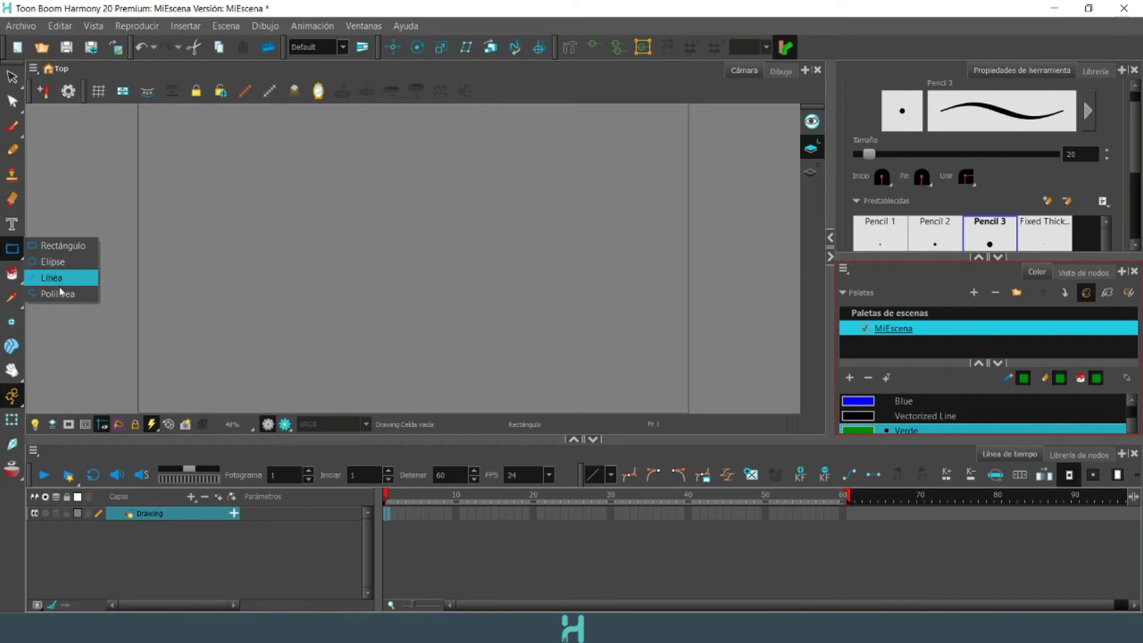
{"action": "left_click", "coordinate": [14, 130]}
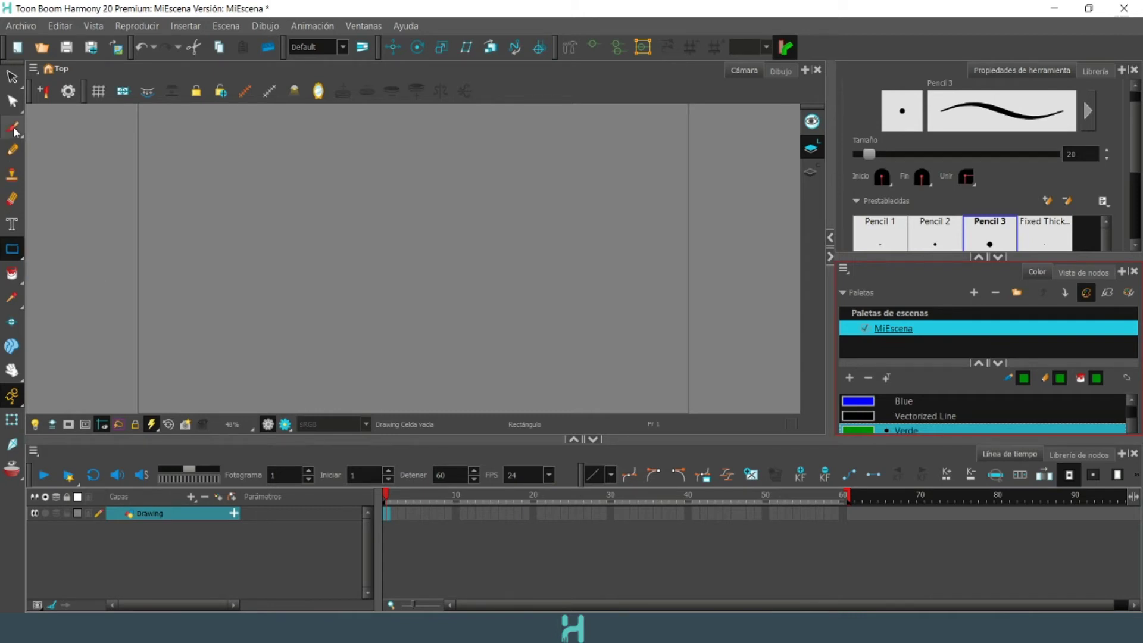
{"action": "left_click", "coordinate": [13, 151]}
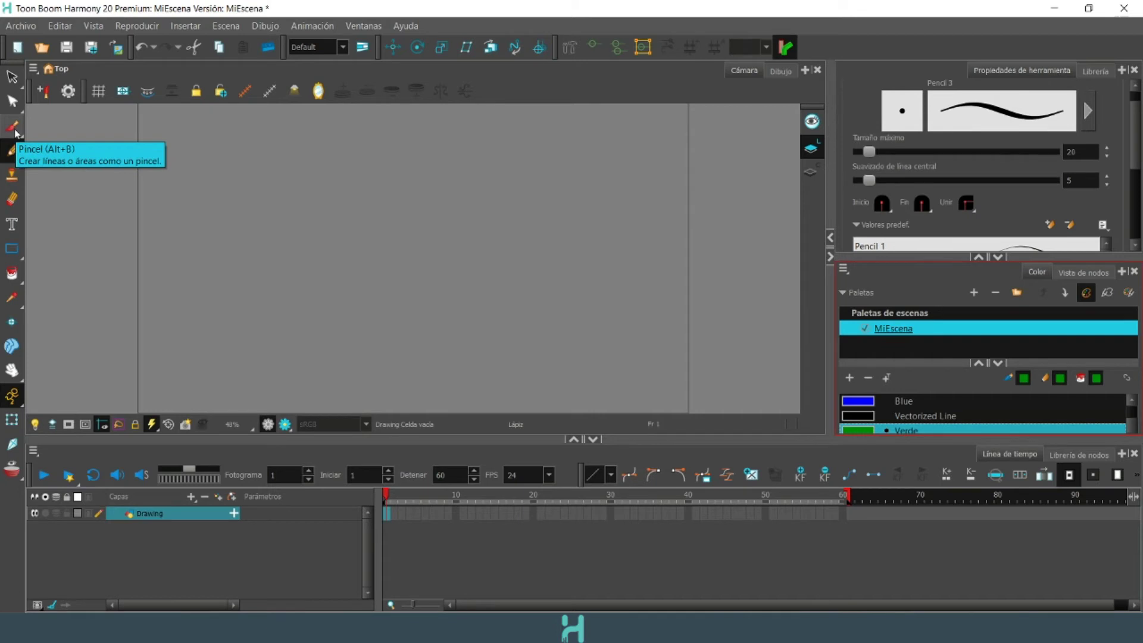
{"action": "left_click", "coordinate": [14, 128]}
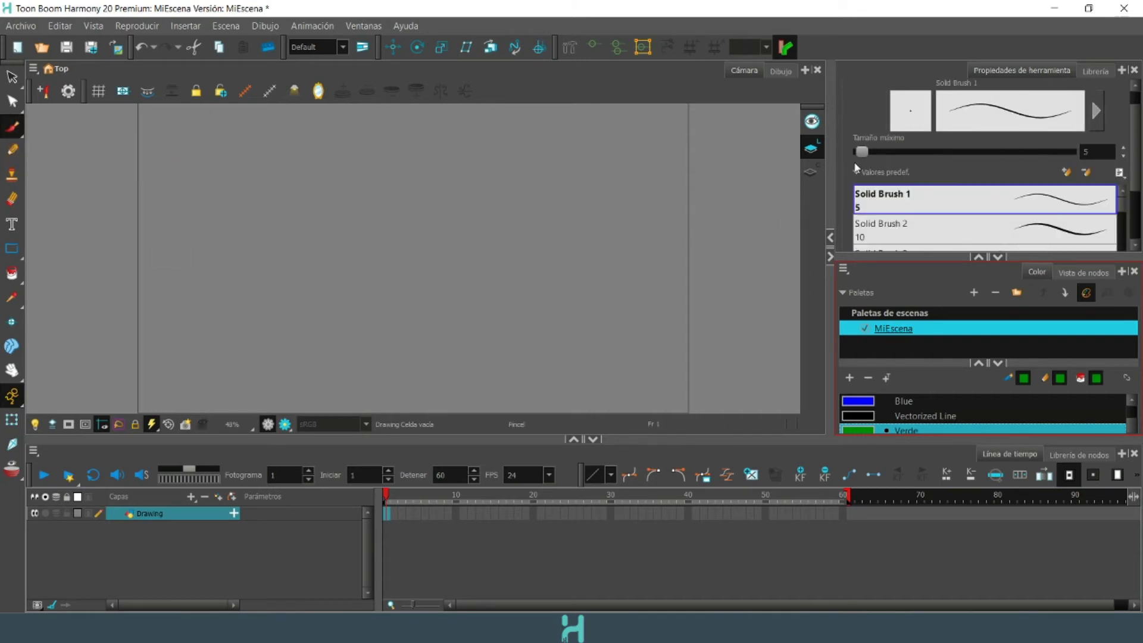
{"action": "left_click_drag", "start_coordinate": [867, 152], "coordinate": [871, 152]}
{"action": "mouse_move", "coordinate": [213, 300]}
{"action": "left_mouse_down"}
{"action": "mouse_move", "coordinate": [290, 235]}
{"action": "mouse_move", "coordinate": [371, 138]}
{"action": "left_mouse_up"}
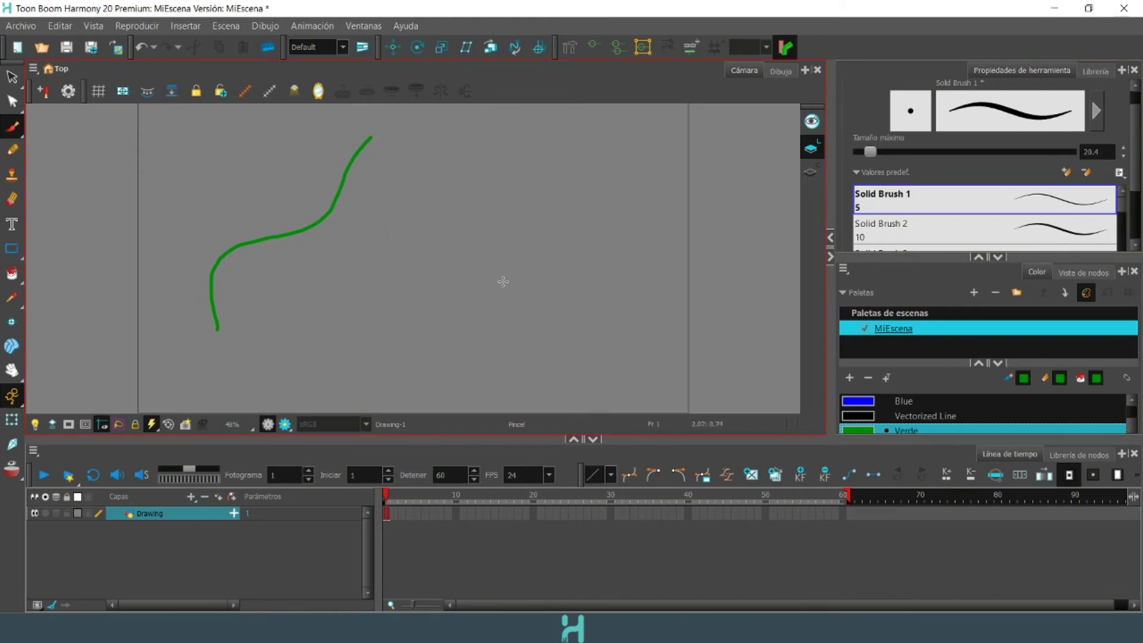
- Paint a wavy Blue brush stroke across the middle and a curved Vectorized Line pencil stroke beside it
{"action": "left_click", "coordinate": [893, 401]}
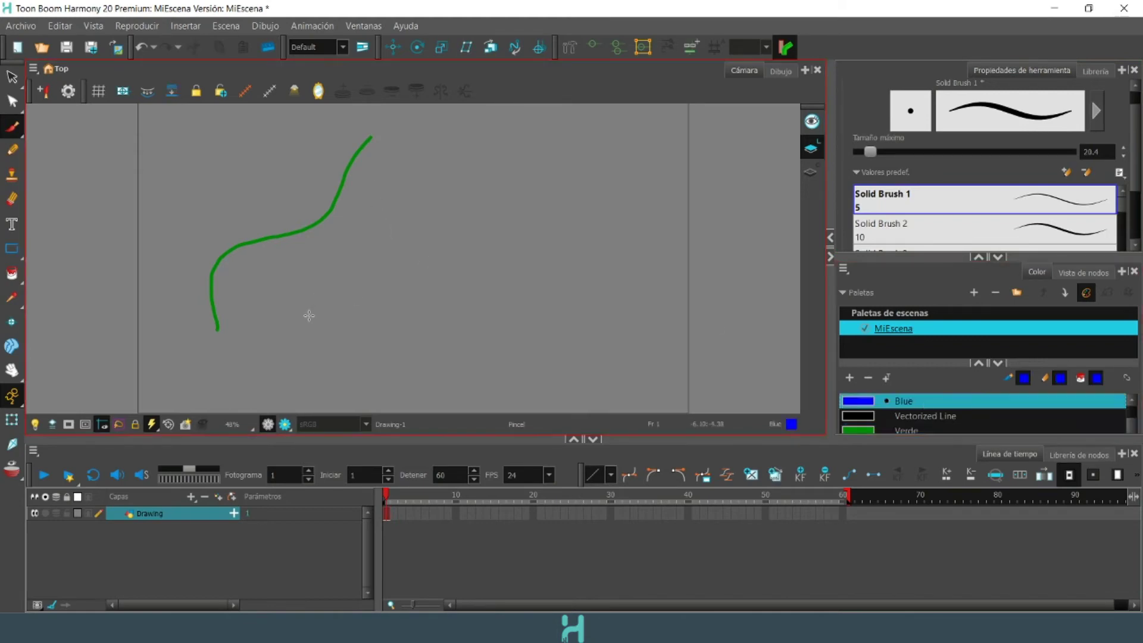
{"action": "mouse_move", "coordinate": [308, 315]}
{"action": "left_mouse_down"}
{"action": "mouse_move", "coordinate": [452, 268]}
{"action": "mouse_move", "coordinate": [560, 189]}
{"action": "mouse_move", "coordinate": [632, 195]}
{"action": "left_mouse_up"}
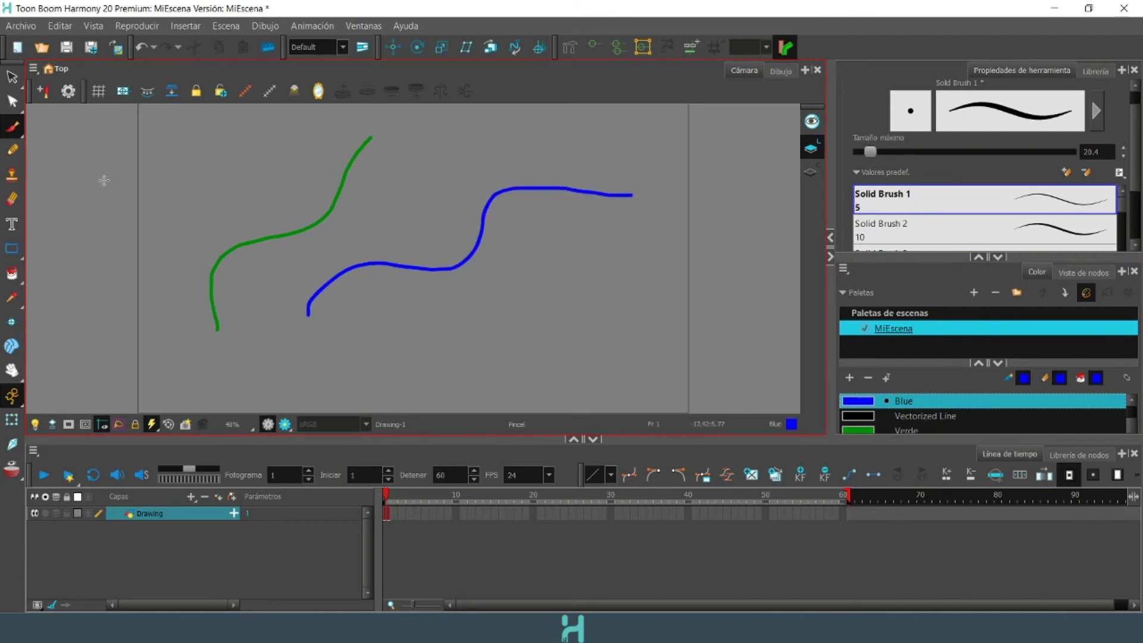
{"action": "left_click", "coordinate": [12, 150]}
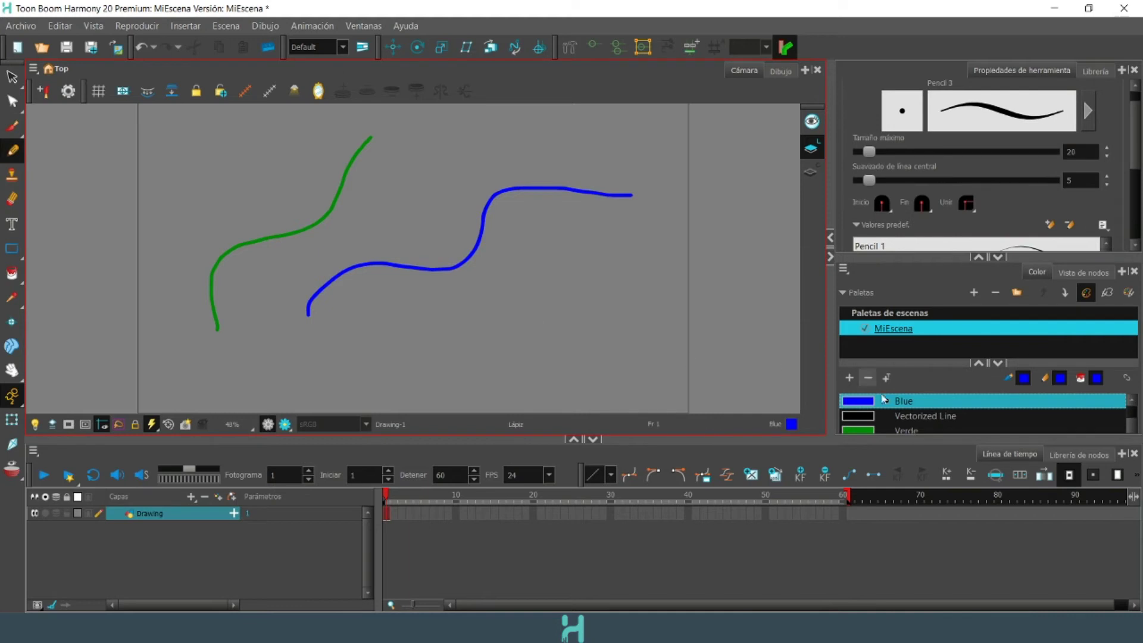
{"action": "left_click", "coordinate": [892, 416]}
{"action": "mouse_move", "coordinate": [530, 348]}
{"action": "left_mouse_down"}
{"action": "mouse_move", "coordinate": [566, 278]}
{"action": "mouse_move", "coordinate": [677, 219]}
{"action": "mouse_move", "coordinate": [681, 157]}
{"action": "left_mouse_up"}
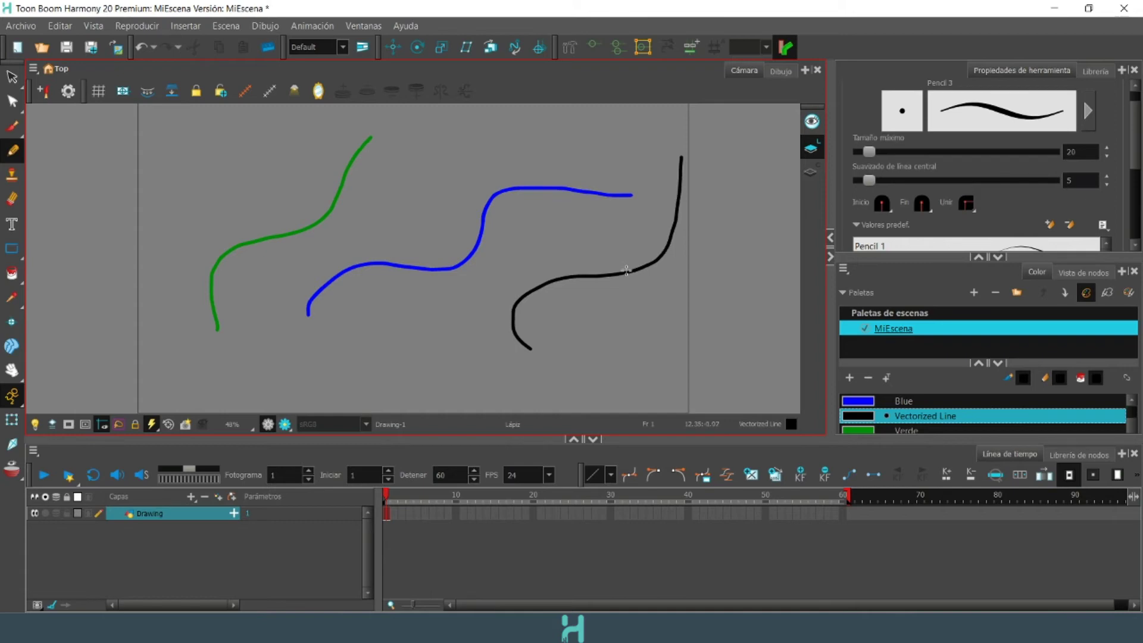
- Undo the green, blue and black strokes to clear the canvas
{"action": "key", "text": "ctrl+z"}
{"action": "key", "text": "ctrl+z"}
{"action": "key", "text": "ctrl+z"}
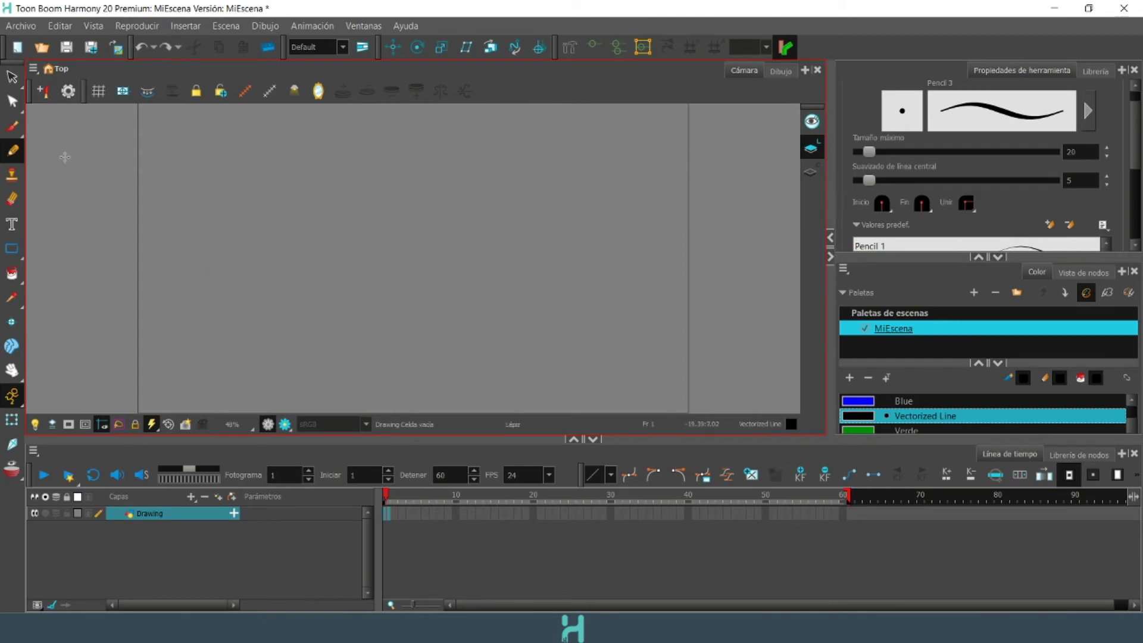
- Paint two roughly parallel black arcs with the Brush tool at a maximum size of 48.4
{"action": "left_click", "coordinate": [12, 130]}
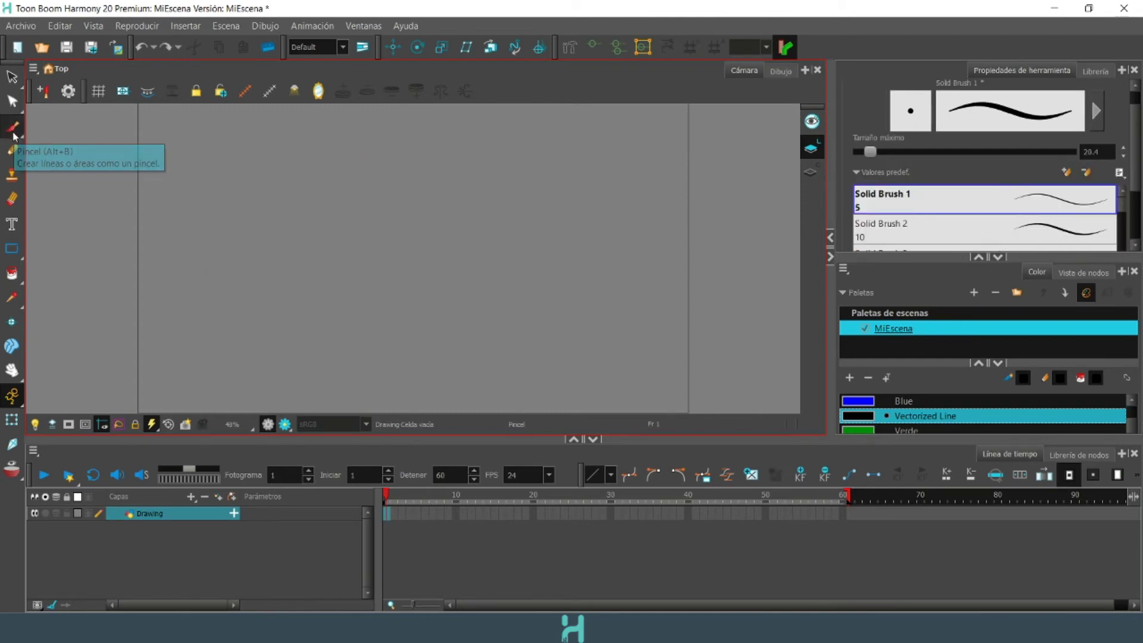
{"action": "left_click_drag", "start_coordinate": [882, 154], "coordinate": [899, 152]}
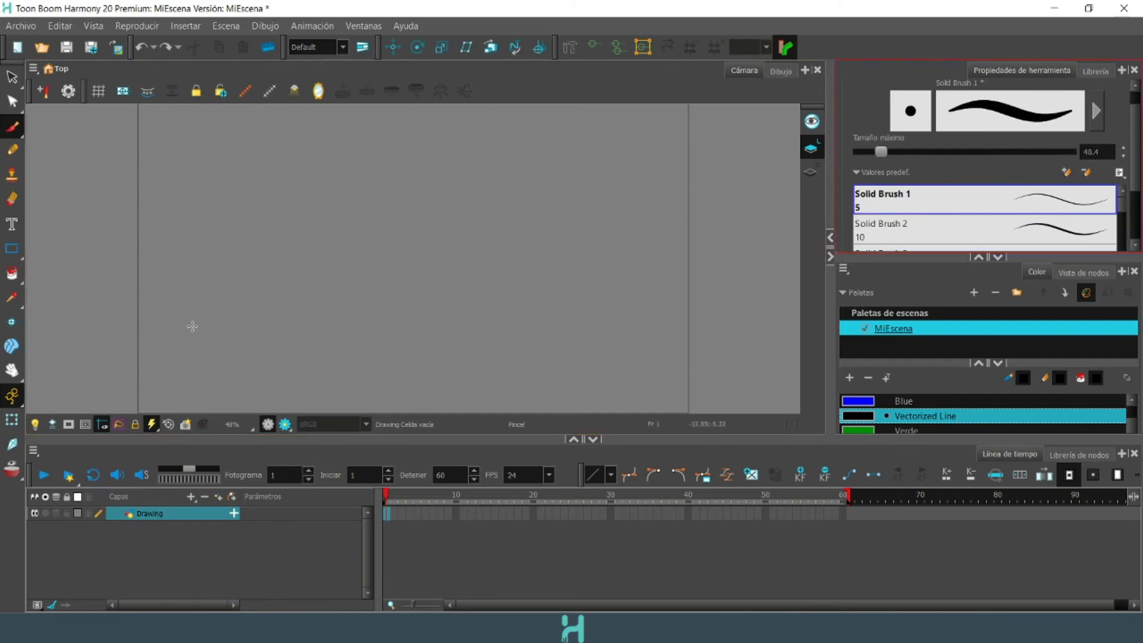
{"action": "mouse_move", "coordinate": [191, 325]}
{"action": "left_mouse_down"}
{"action": "mouse_move", "coordinate": [220, 220]}
{"action": "mouse_move", "coordinate": [374, 116]}
{"action": "left_mouse_up"}
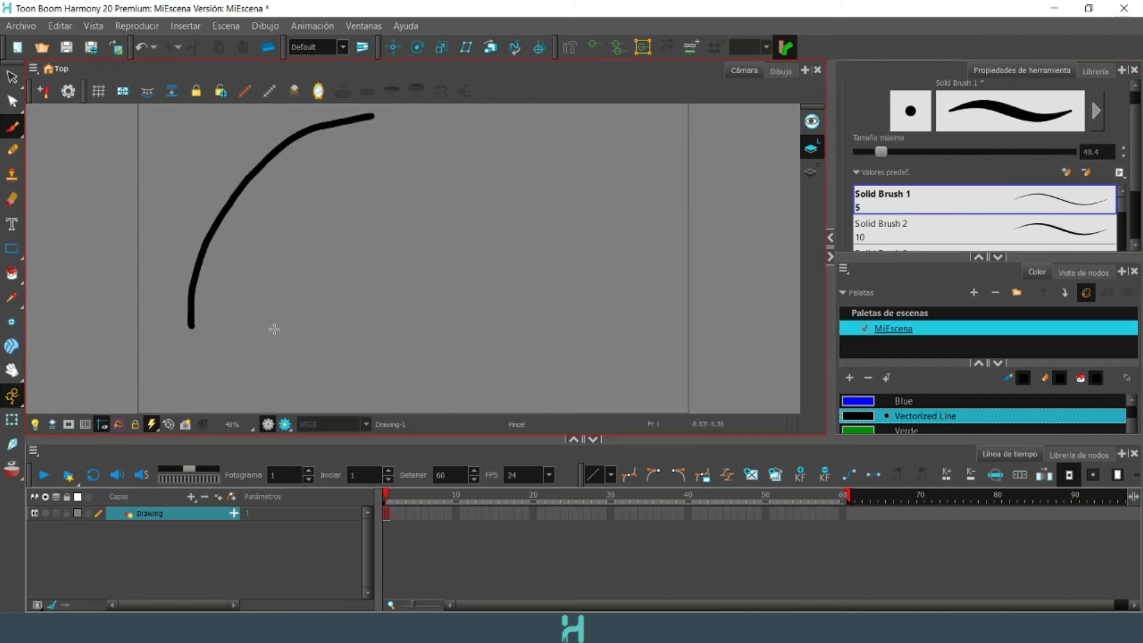
{"action": "mouse_move", "coordinate": [273, 329]}
{"action": "left_mouse_down"}
{"action": "mouse_move", "coordinate": [357, 152]}
{"action": "mouse_move", "coordinate": [441, 114]}
{"action": "left_mouse_up"}
- Draw two roughly parallel Verde strokes with the Pencil tool beside the black arcs, one at maximum size 20 and one at 44
{"action": "left_click", "coordinate": [12, 150]}
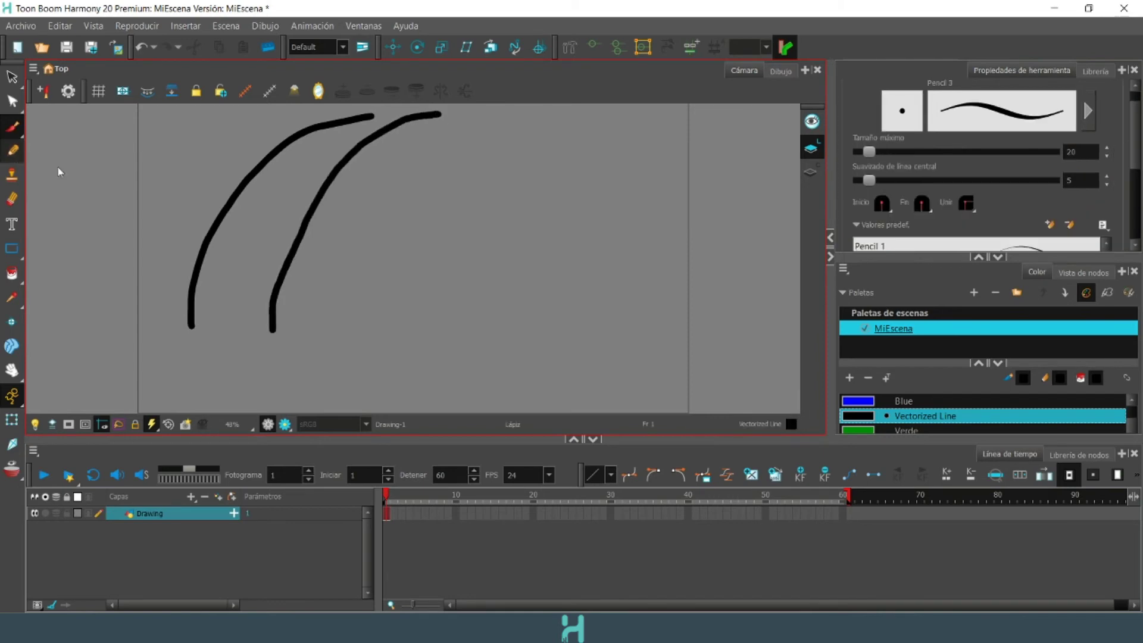
{"action": "left_click", "coordinate": [887, 421]}
{"action": "left_click", "coordinate": [899, 402]}
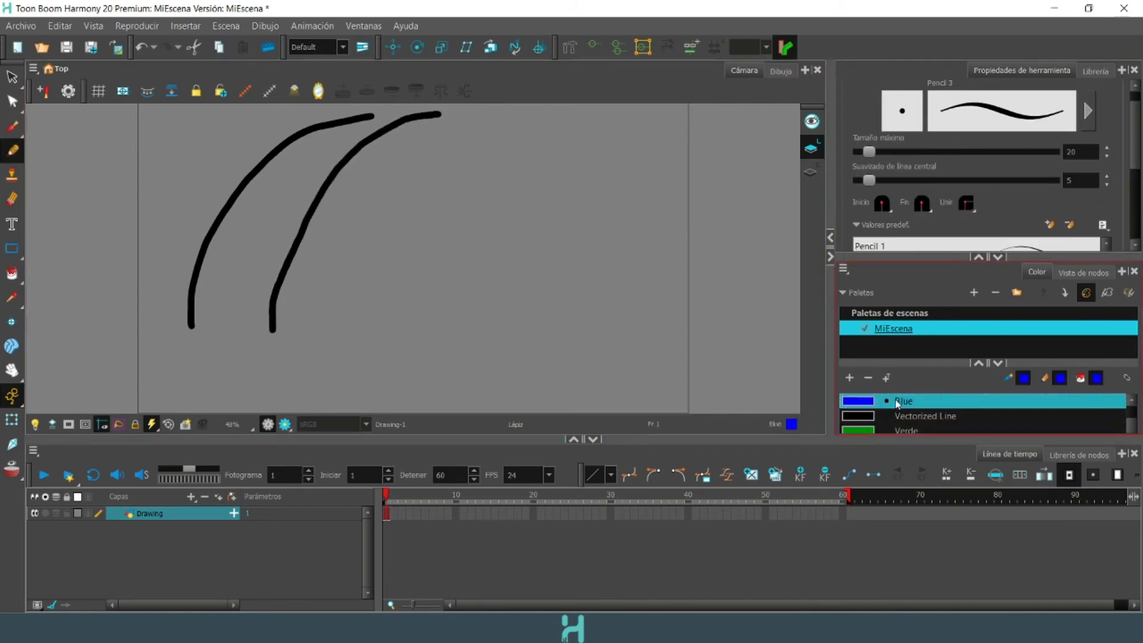
{"action": "left_click", "coordinate": [903, 429]}
{"action": "mouse_move", "coordinate": [379, 345]}
{"action": "left_mouse_down"}
{"action": "mouse_move", "coordinate": [516, 184]}
{"action": "mouse_move", "coordinate": [563, 156]}
{"action": "left_mouse_up"}
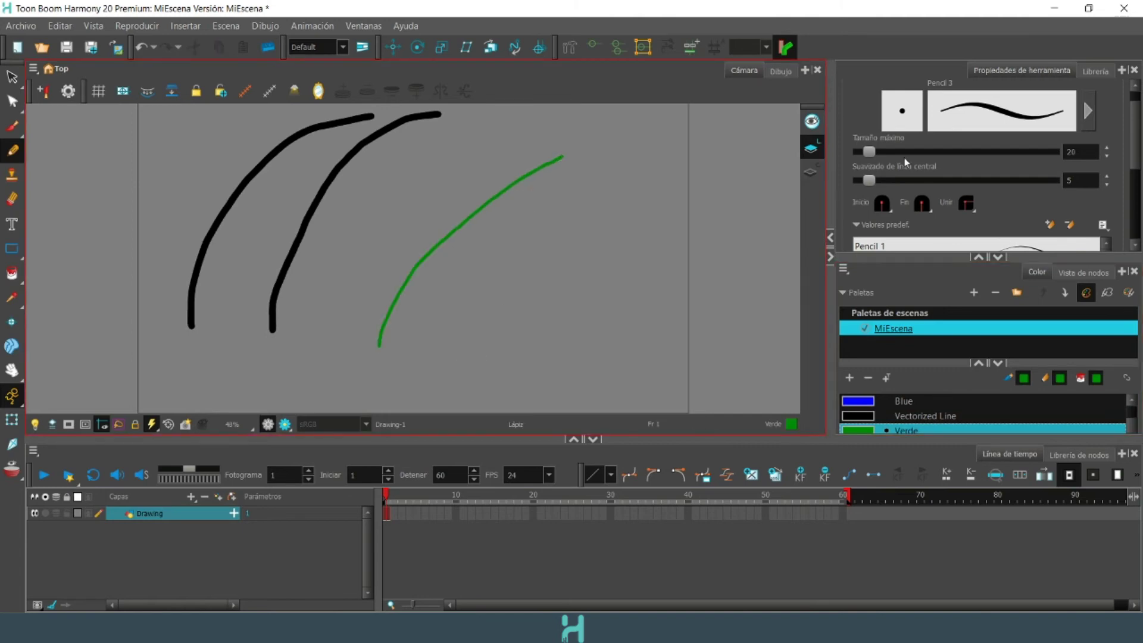
{"action": "scroll", "coordinate": [898, 152], "scroll_direction": "up", "scroll_amount": 8}
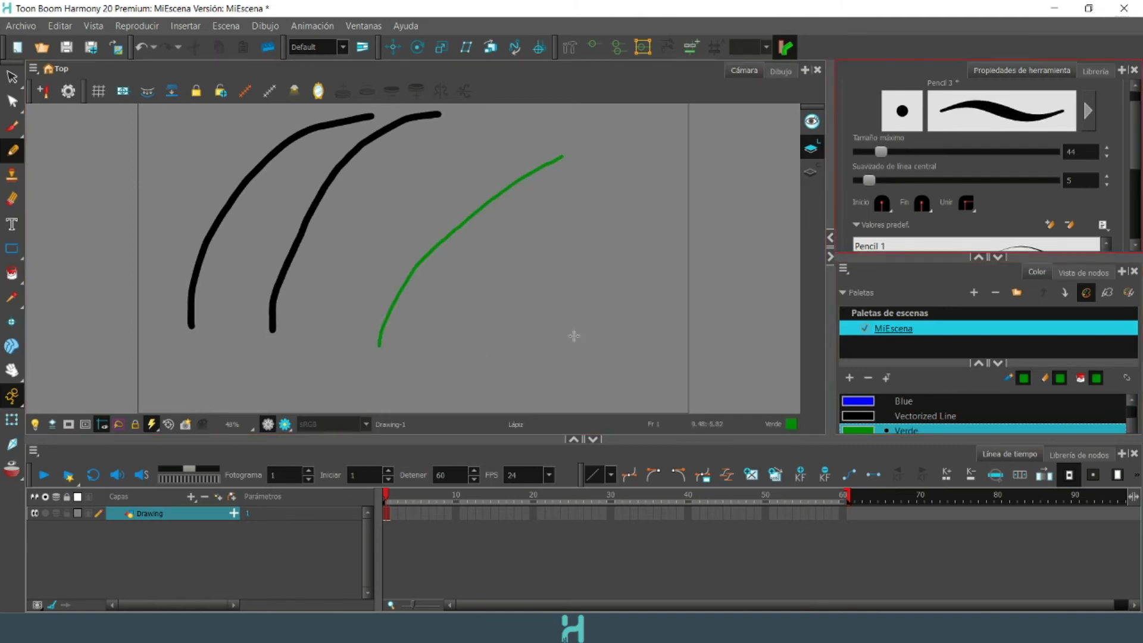
{"action": "left_click_drag", "start_coordinate": [481, 353], "coordinate": [654, 191]}
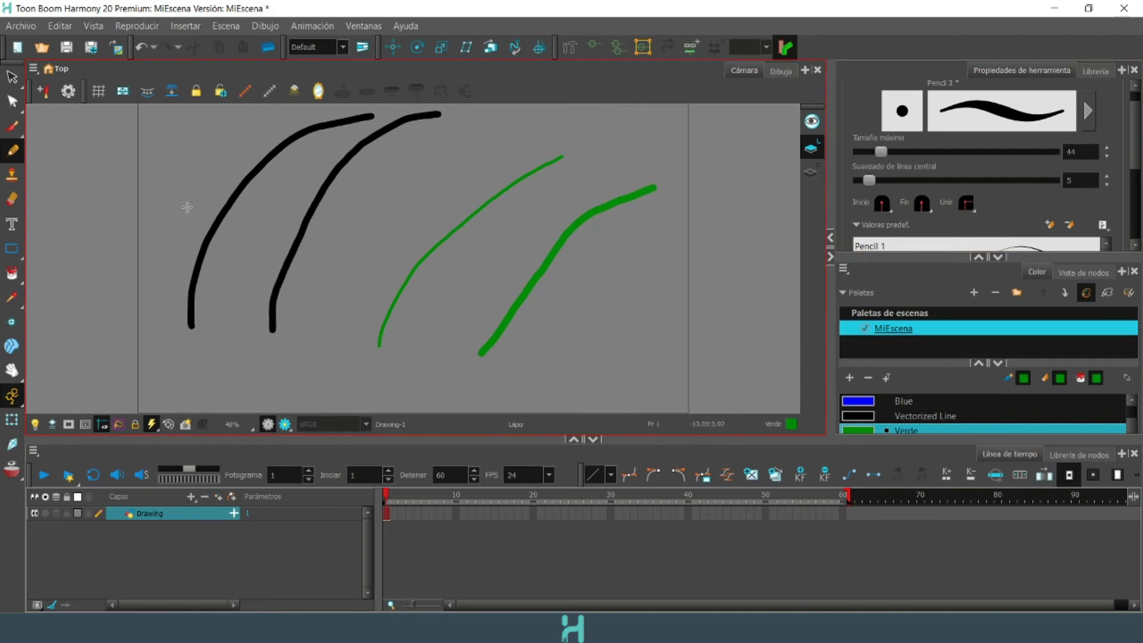
- Reshape the outer black brush arc with the Contour Editor, pulling points on its inner edge away to form a bulge mid-stroke
{"action": "left_click", "coordinate": [6, 102]}
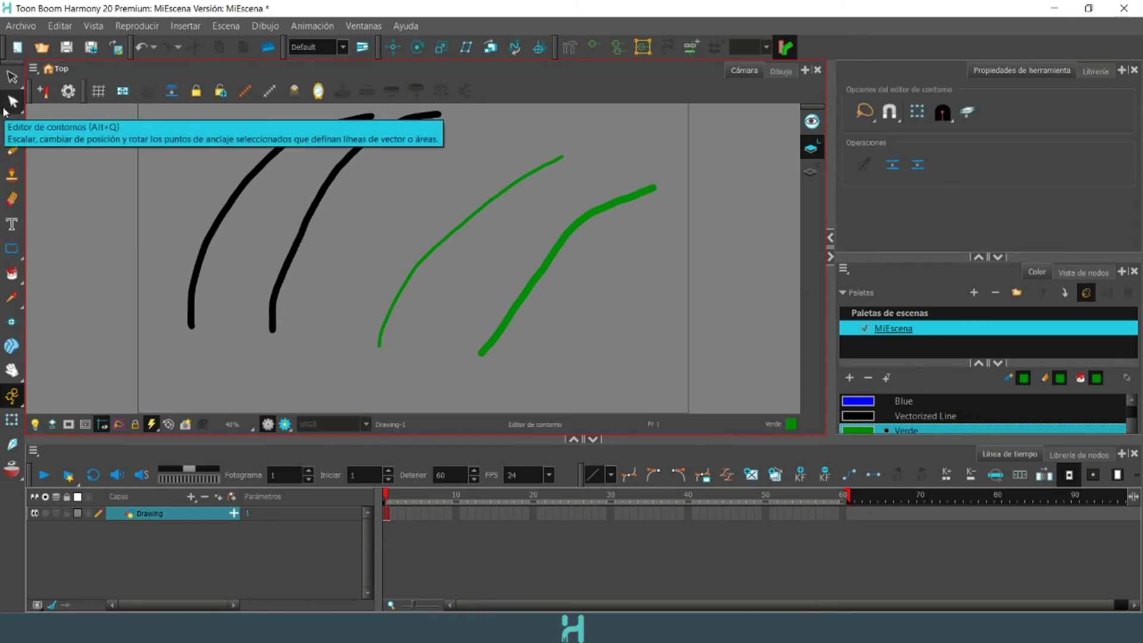
{"action": "left_click", "coordinate": [247, 186]}
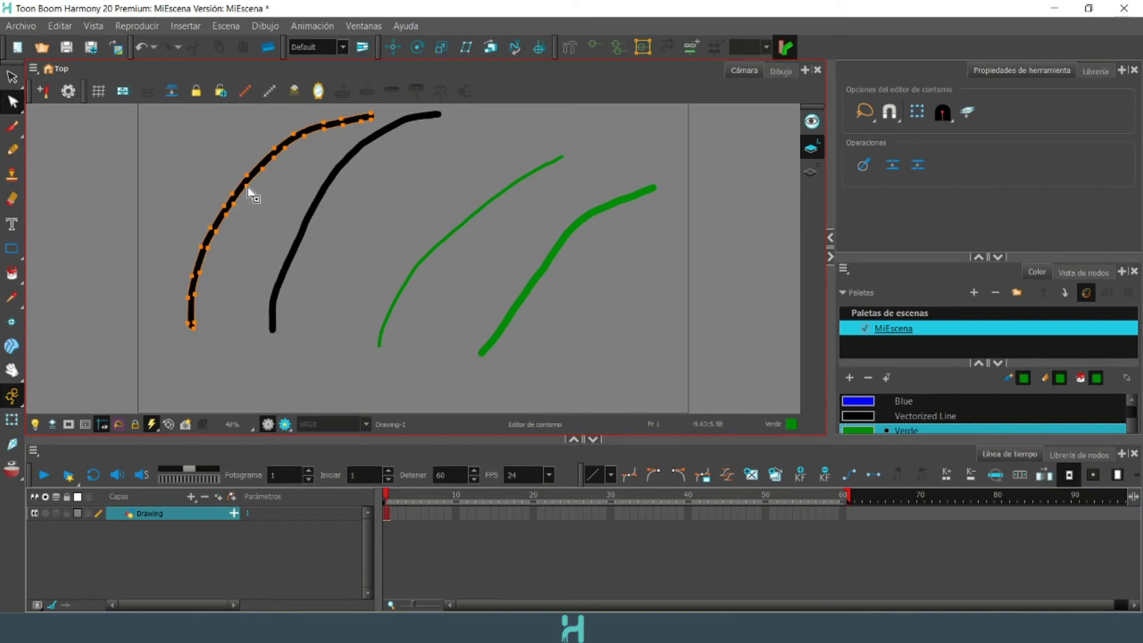
{"action": "left_click_drag", "start_coordinate": [248, 188], "coordinate": [256, 207]}
{"action": "left_click_drag", "start_coordinate": [274, 159], "coordinate": [274, 190]}
{"action": "left_click_drag", "start_coordinate": [234, 206], "coordinate": [229, 235]}
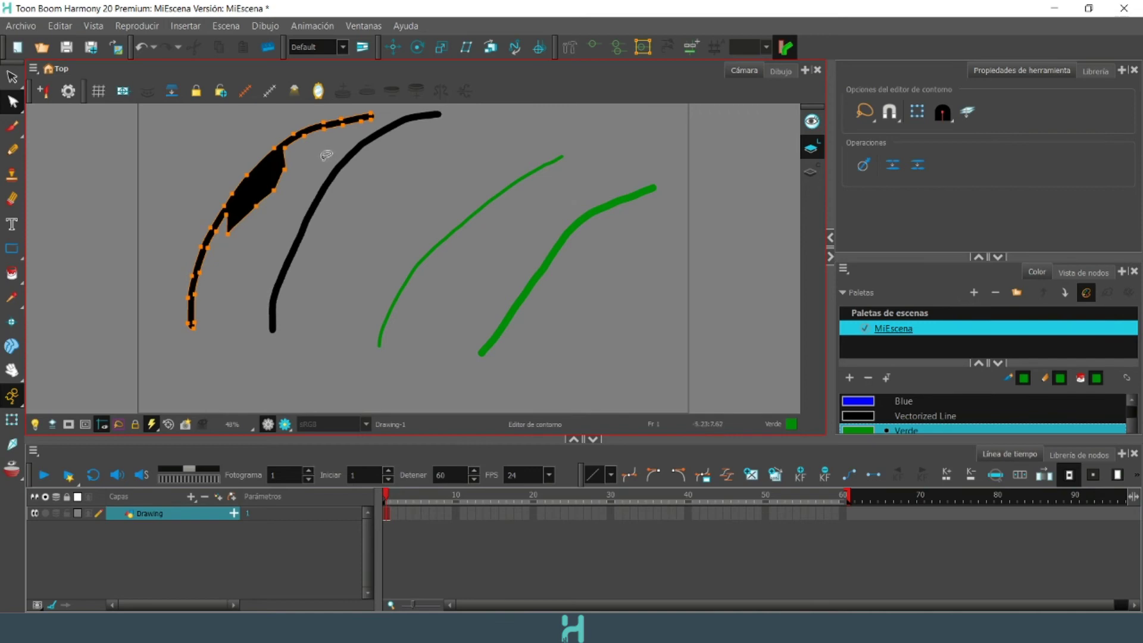
- Reshape the thicker green pencil stroke with the Contour Editor, extending its upper end and bending its middle and lower part
{"action": "left_click", "coordinate": [549, 265]}
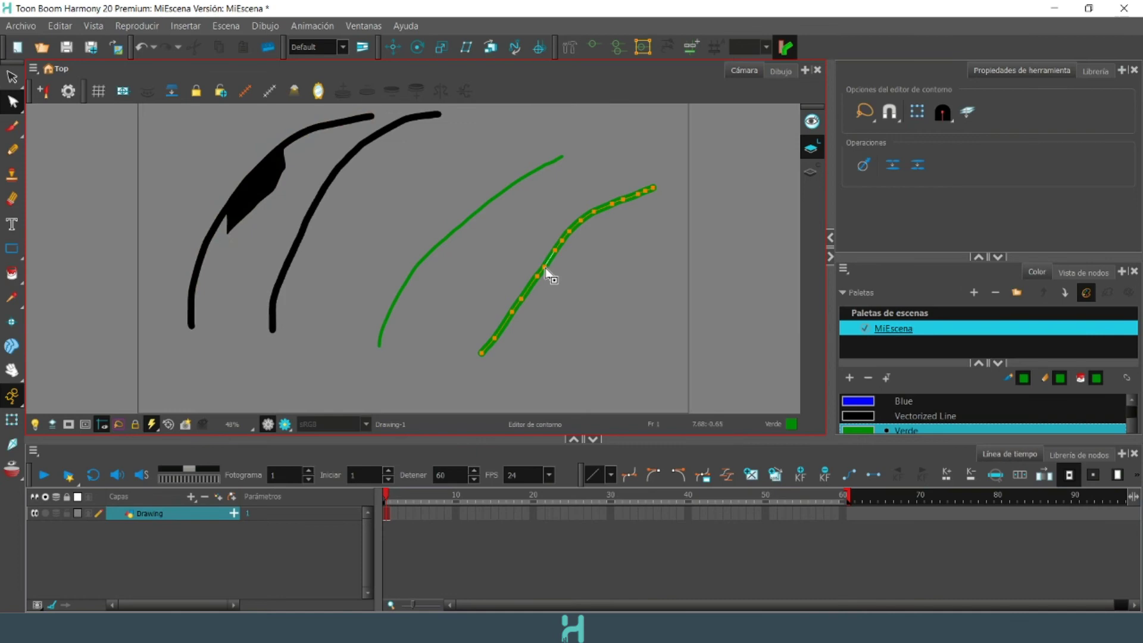
{"action": "left_click_drag", "start_coordinate": [545, 268], "coordinate": [527, 283]}
{"action": "left_click_drag", "start_coordinate": [653, 188], "coordinate": [713, 168]}
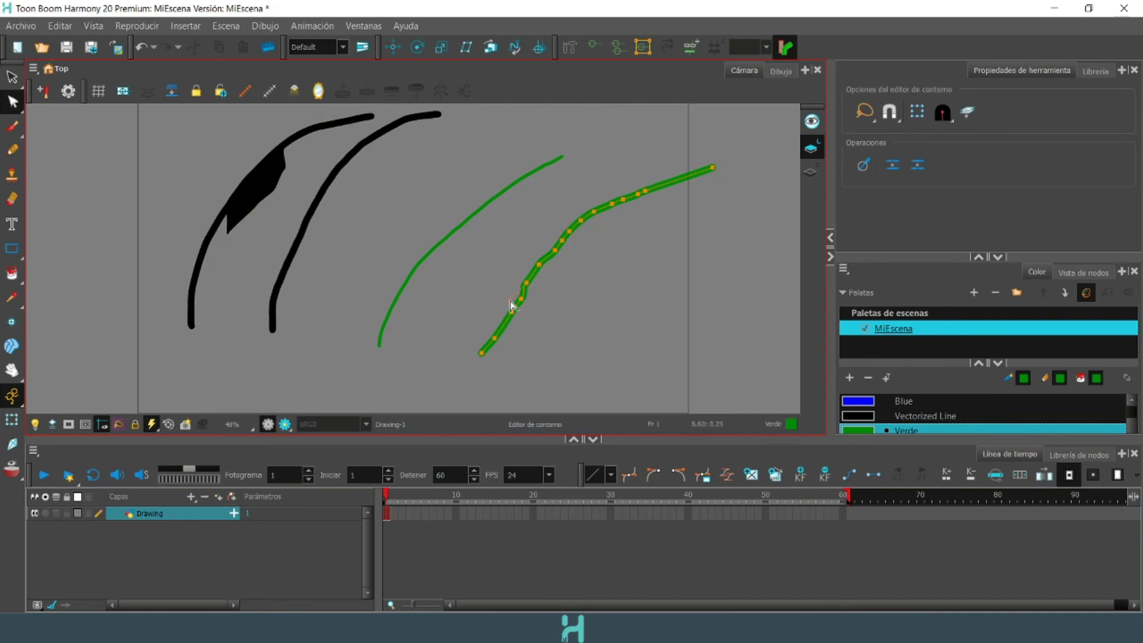
{"action": "left_click_drag", "start_coordinate": [510, 307], "coordinate": [512, 324]}
{"action": "mouse_move", "coordinate": [512, 313]}
{"action": "left_mouse_down"}
{"action": "mouse_move", "coordinate": [479, 323]}
{"action": "mouse_move", "coordinate": [463, 357]}
{"action": "left_mouse_up"}
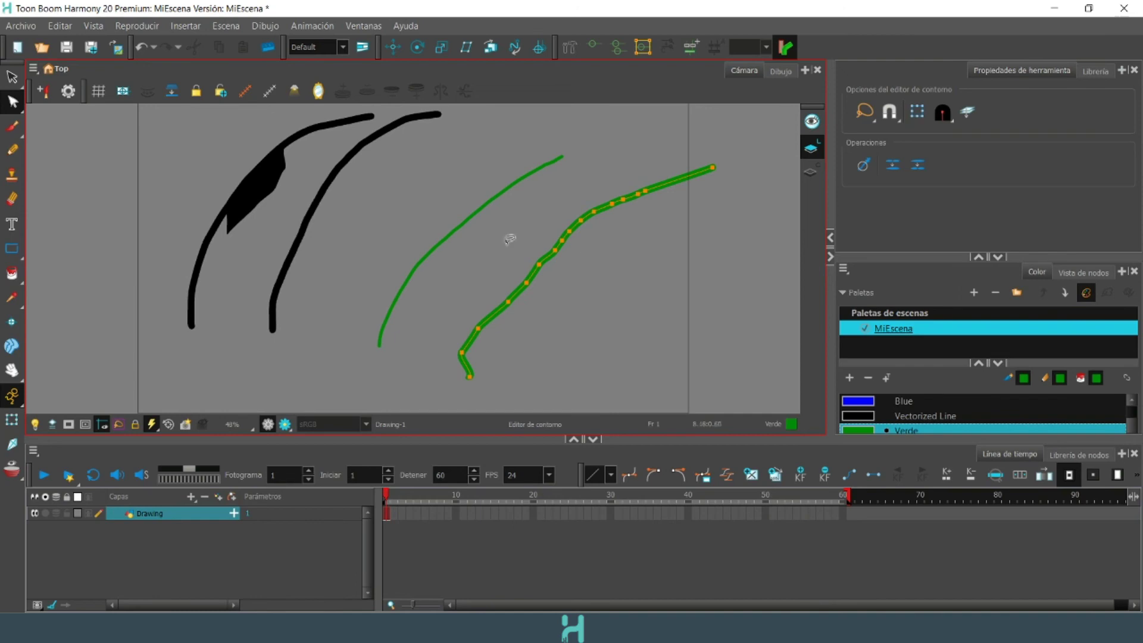
- Widen the thicker green stroke unevenly with the Pencil Editor, moving its lower-end thickness point outward and pulling the upper thickness handle
{"action": "left_click", "coordinate": [9, 112]}
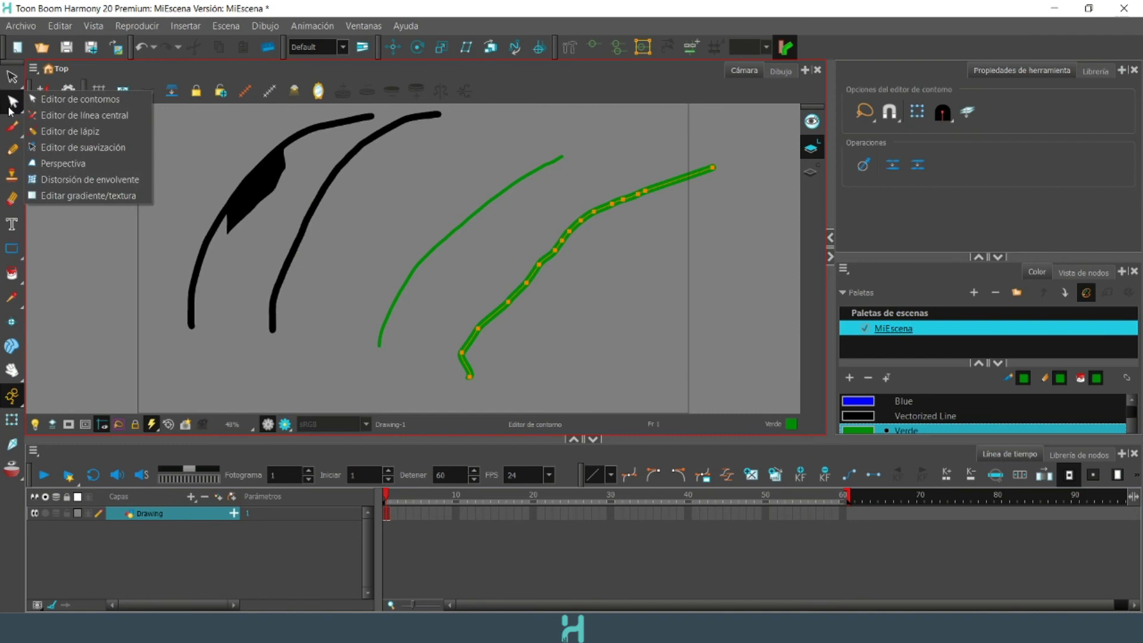
{"action": "left_click", "coordinate": [84, 131]}
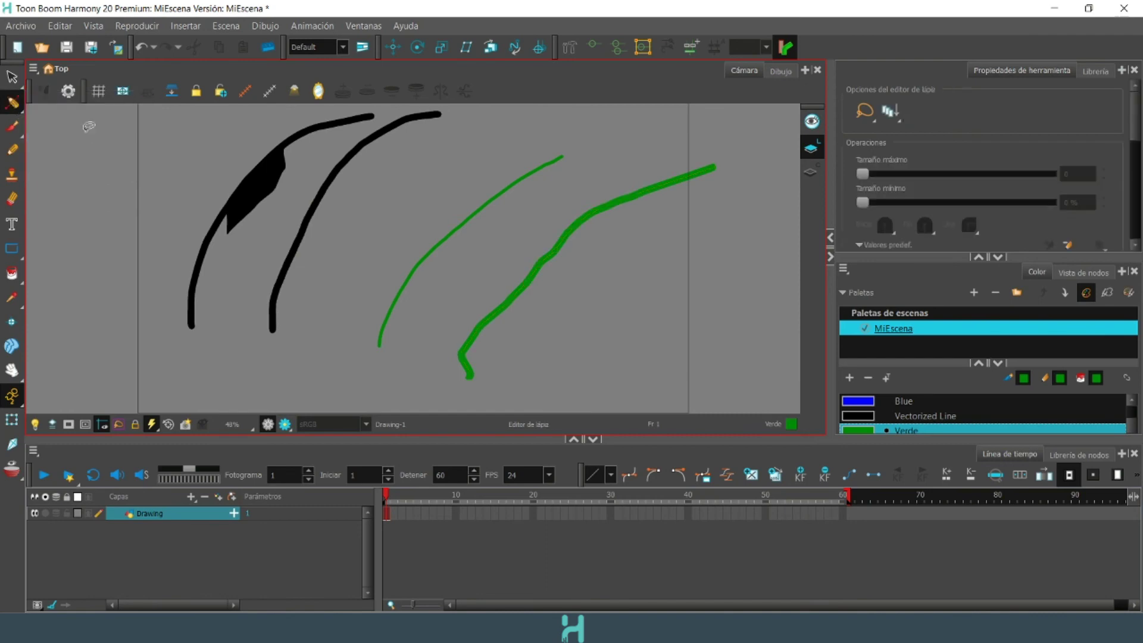
{"action": "left_click", "coordinate": [536, 275]}
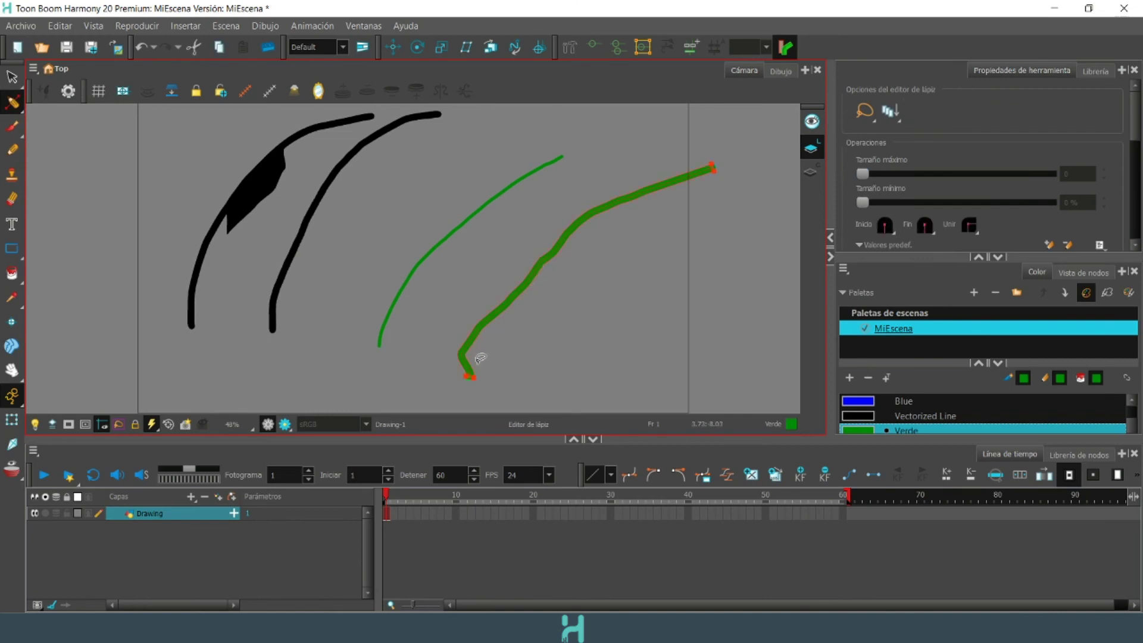
{"action": "left_click_drag", "start_coordinate": [470, 377], "coordinate": [441, 387]}
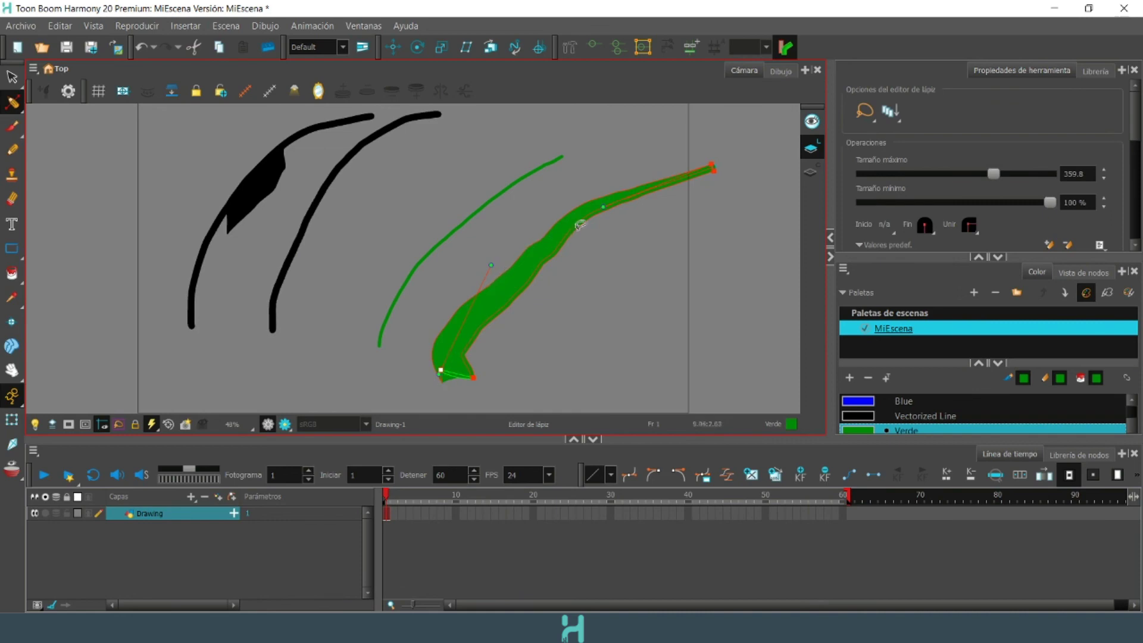
{"action": "left_click_drag", "start_coordinate": [602, 210], "coordinate": [601, 192]}
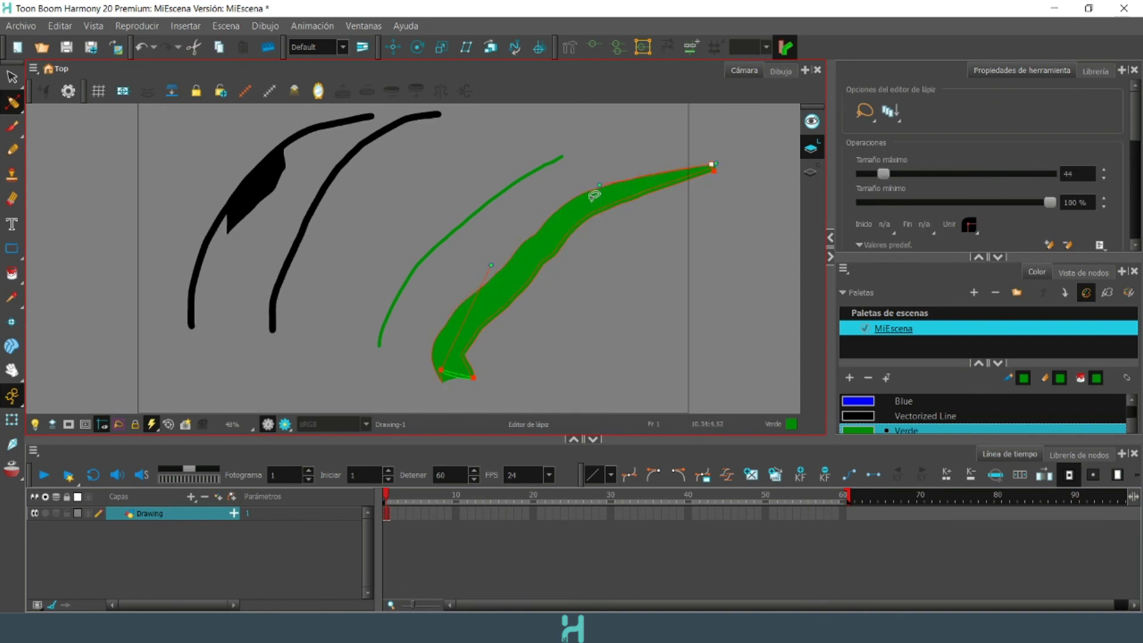
- Select the unedited black brush arc and bend it with the Centerline Editor by moving points along its middle and upper part
{"action": "left_click", "coordinate": [12, 76]}
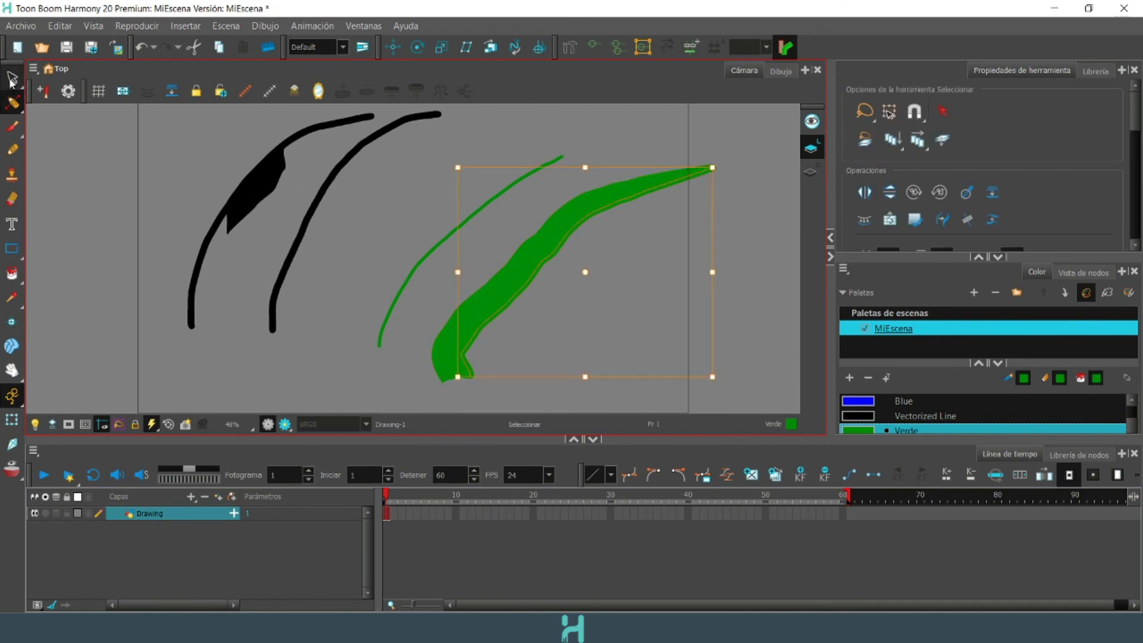
{"action": "left_click", "coordinate": [320, 195]}
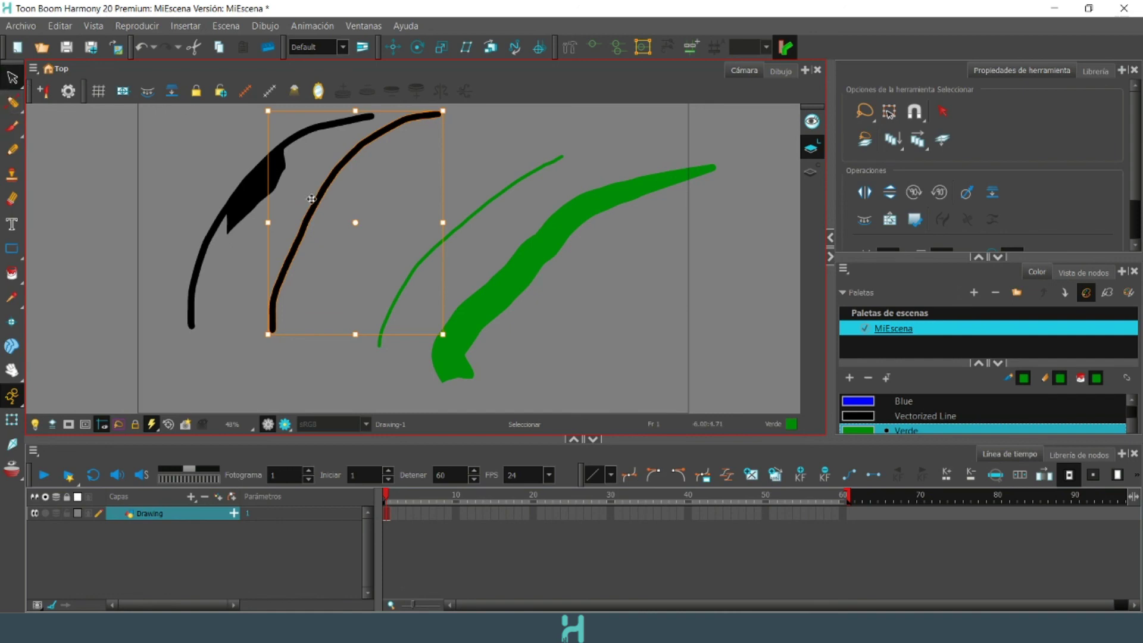
{"action": "left_click", "coordinate": [12, 101]}
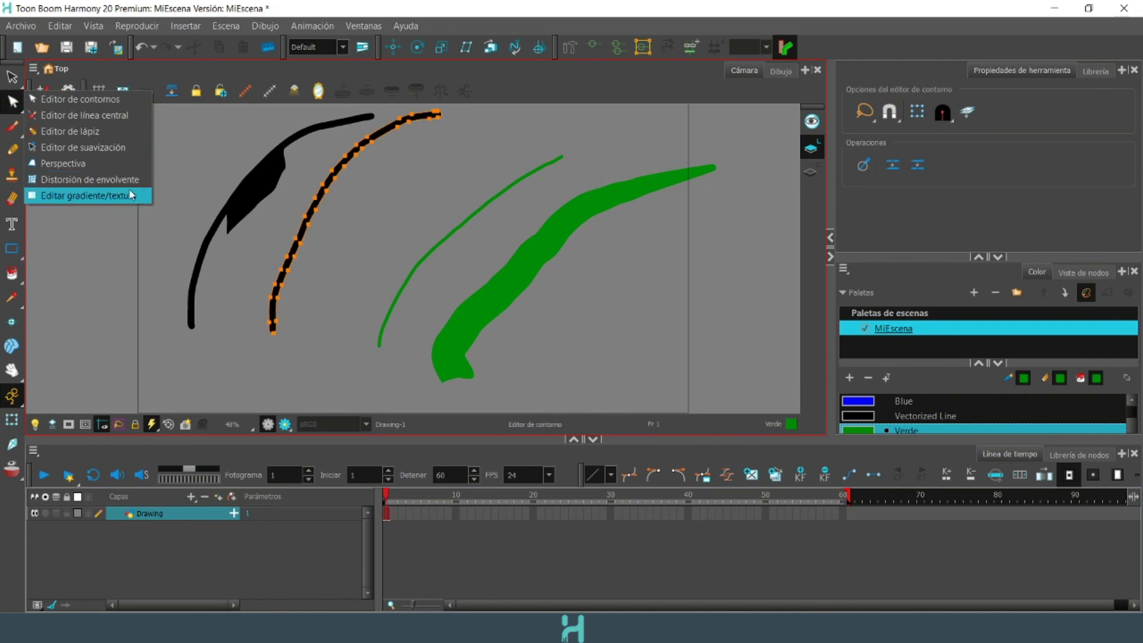
{"action": "left_click", "coordinate": [107, 116]}
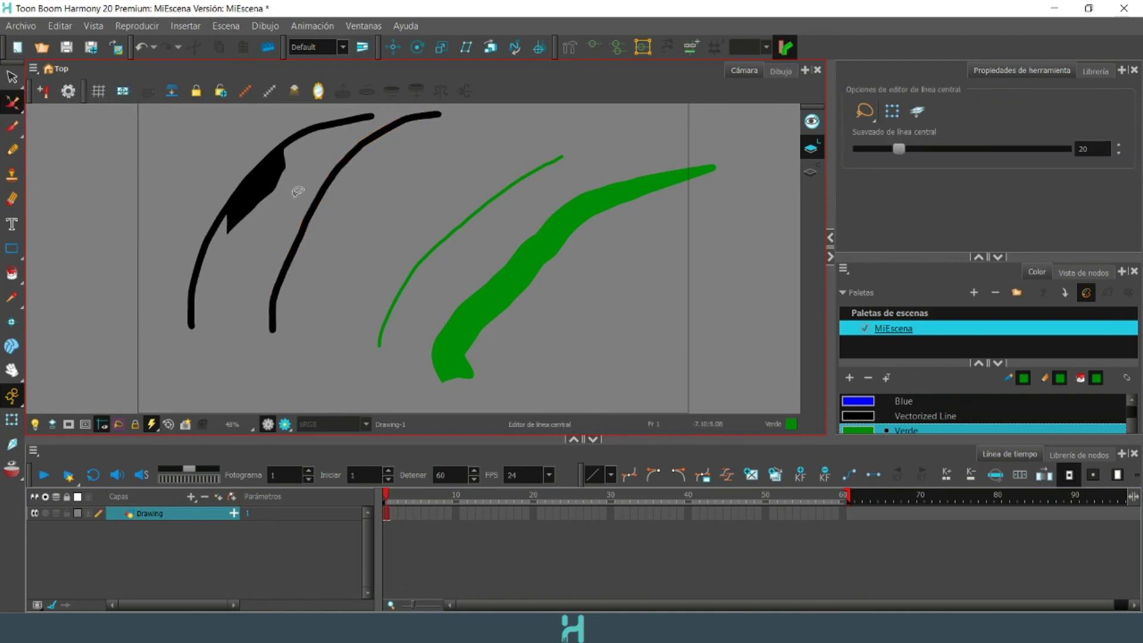
{"action": "left_click", "coordinate": [311, 212]}
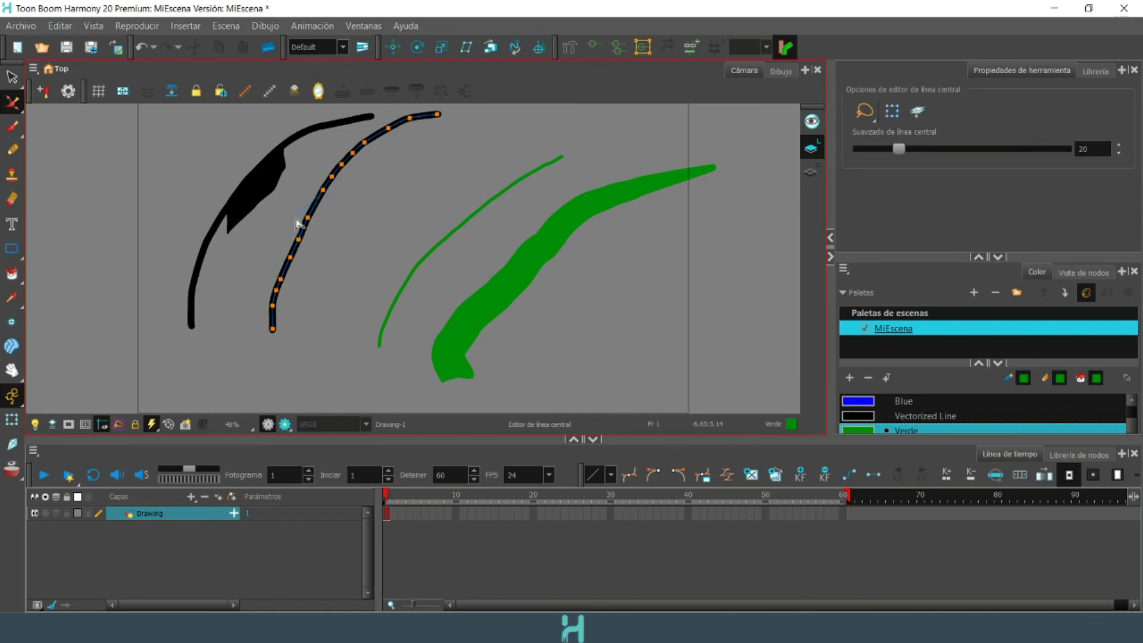
{"action": "mouse_move", "coordinate": [296, 223]}
{"action": "left_mouse_down"}
{"action": "mouse_move", "coordinate": [287, 254]}
{"action": "mouse_move", "coordinate": [298, 266]}
{"action": "left_mouse_up"}
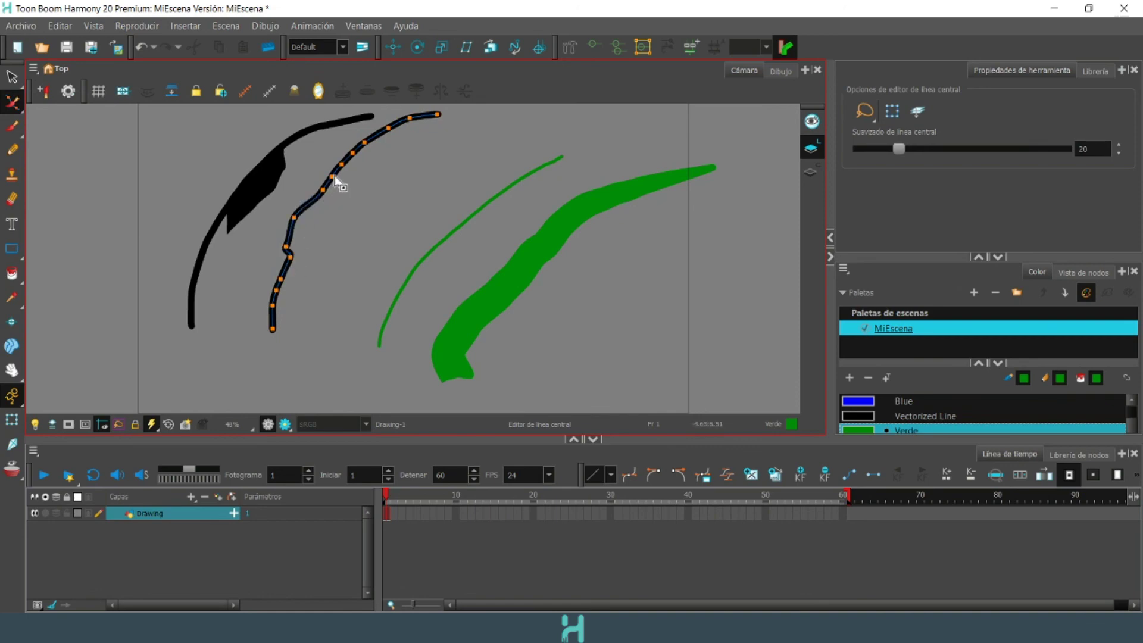
{"action": "left_click_drag", "start_coordinate": [341, 166], "coordinate": [309, 194]}
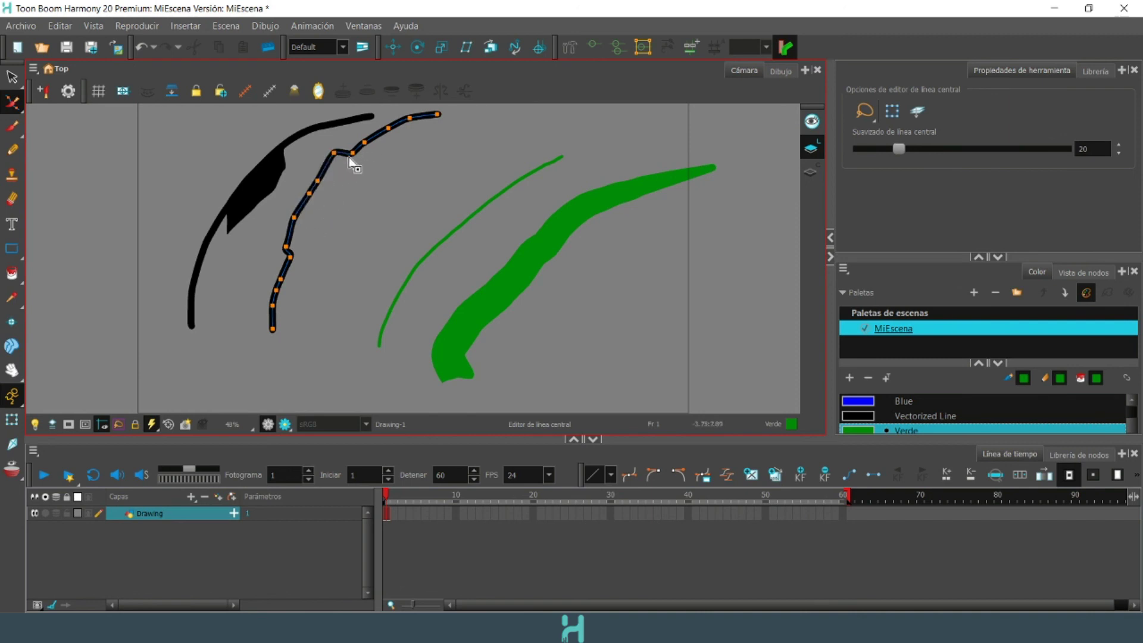
{"action": "left_click_drag", "start_coordinate": [352, 156], "coordinate": [354, 150]}
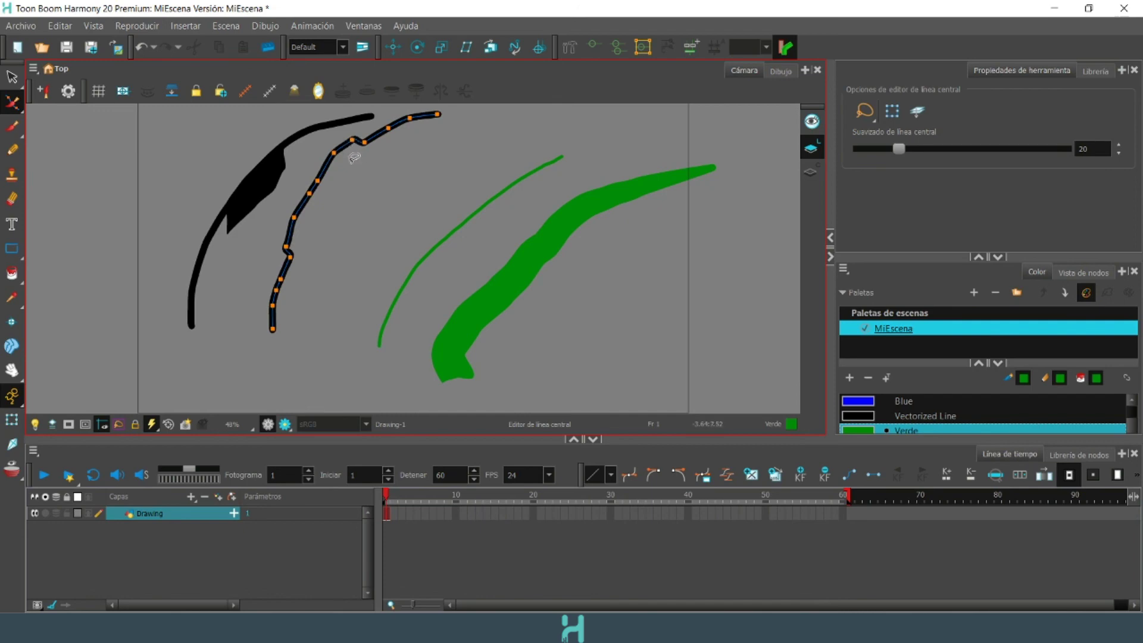